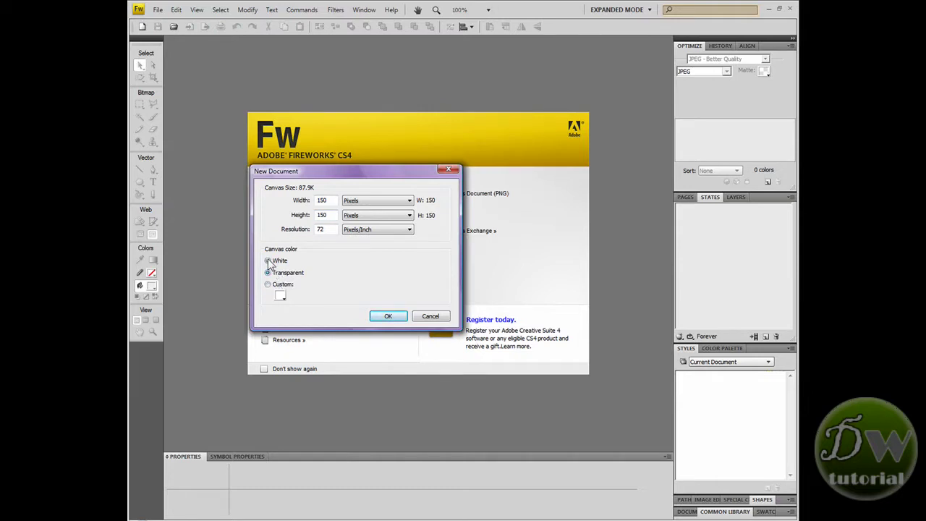
Confirm the new 150 × 150 white document and open the Rectangle tool's shape flyout.
left_click(388, 317)
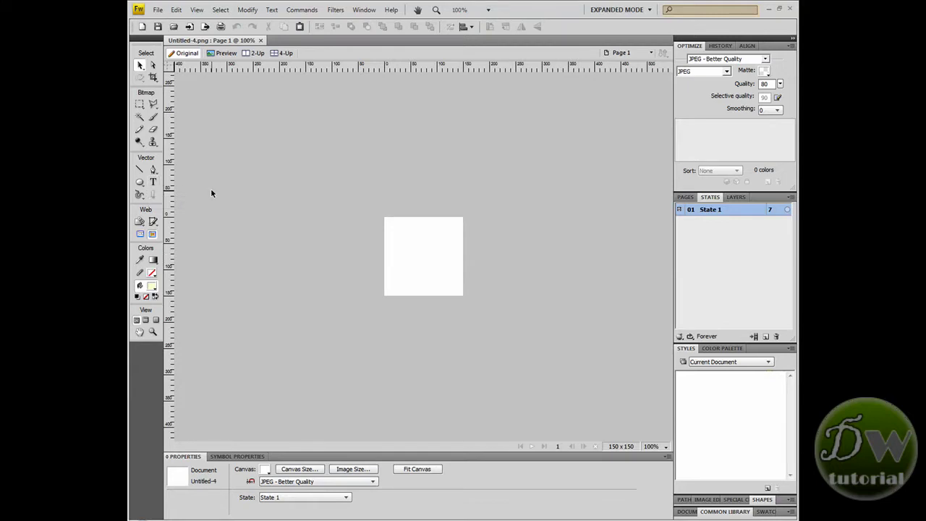
left_click(142, 186)
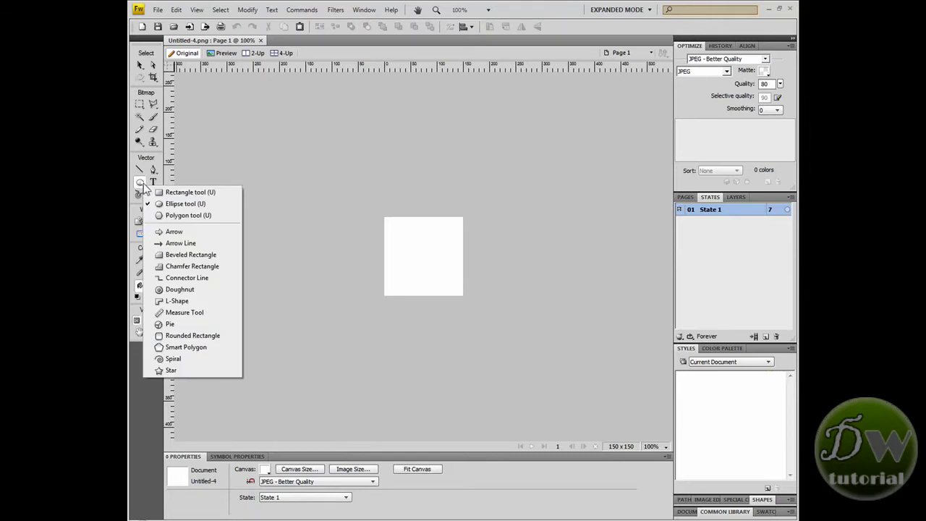
Draw a 147 × 147 pale yellow circle with the Ellipse tool and move it to X 3, Y 2.
left_click(182, 204)
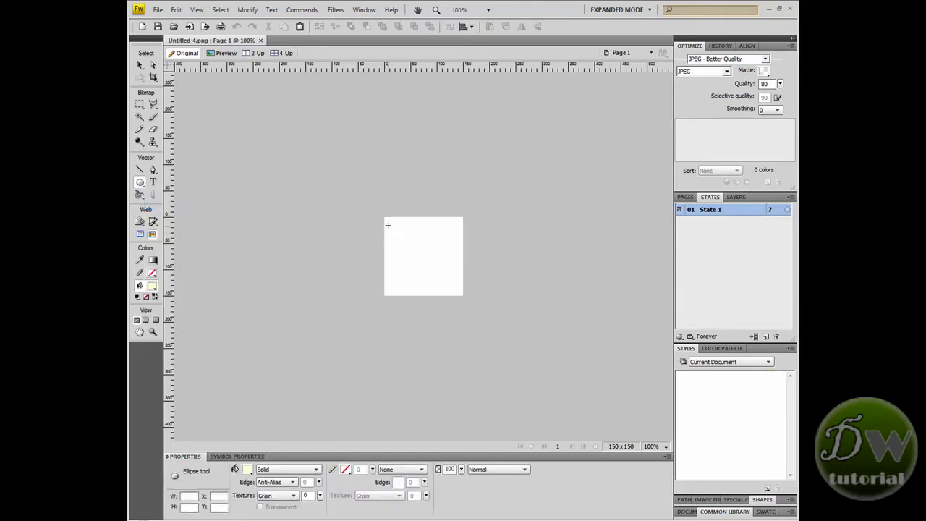
left_click_drag(387, 223, 464, 285)
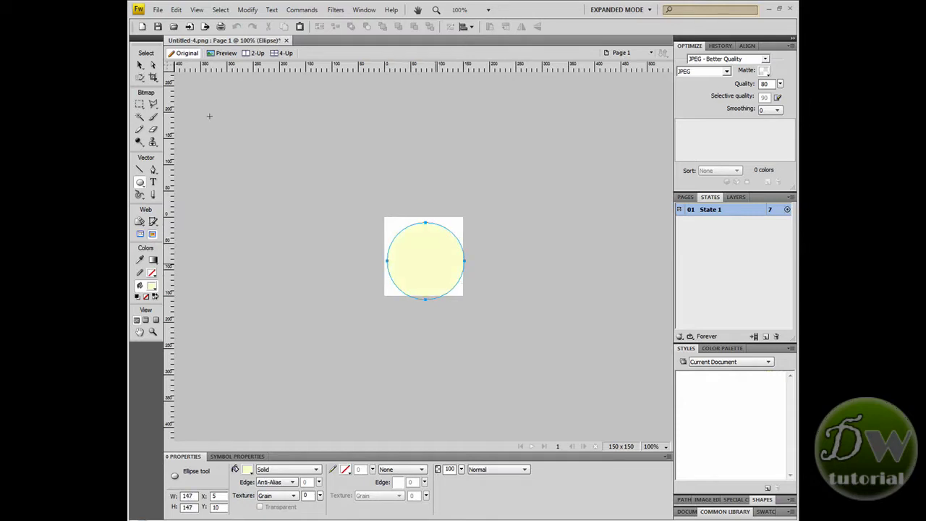
left_click(140, 64)
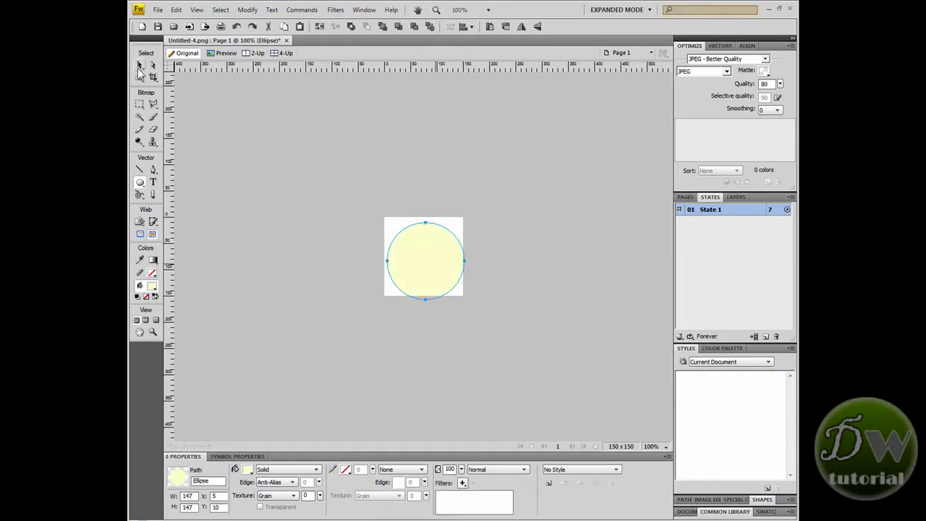
left_click_drag(442, 247, 433, 254)
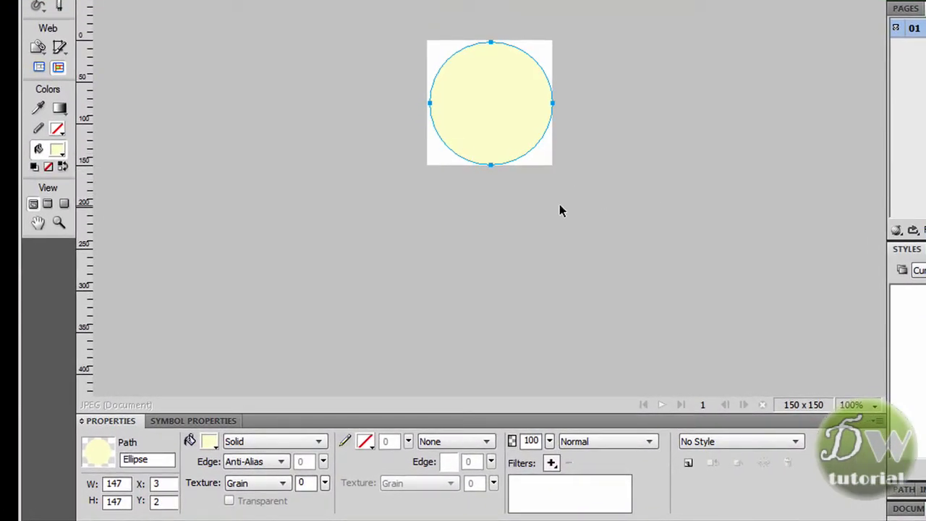
Change the circle's fill to green #669900 and deselect it.
left_click(208, 442)
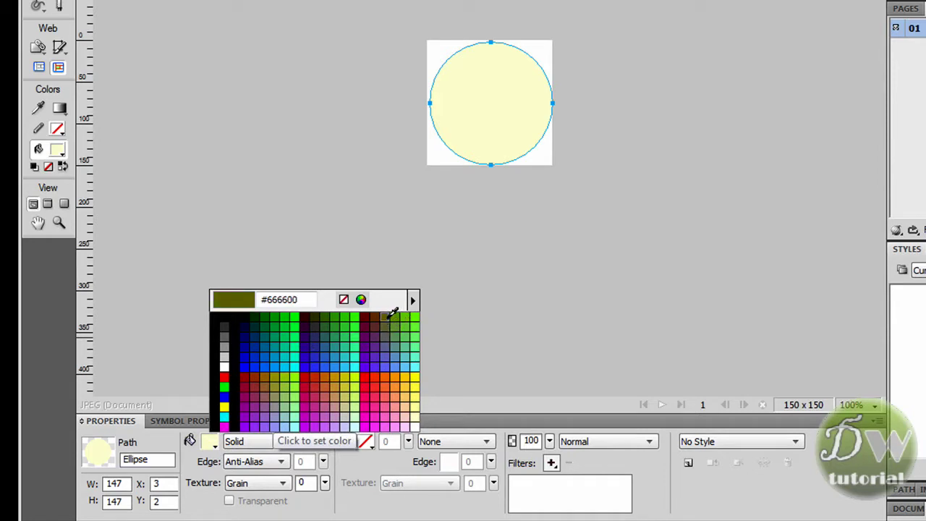
left_click(400, 311)
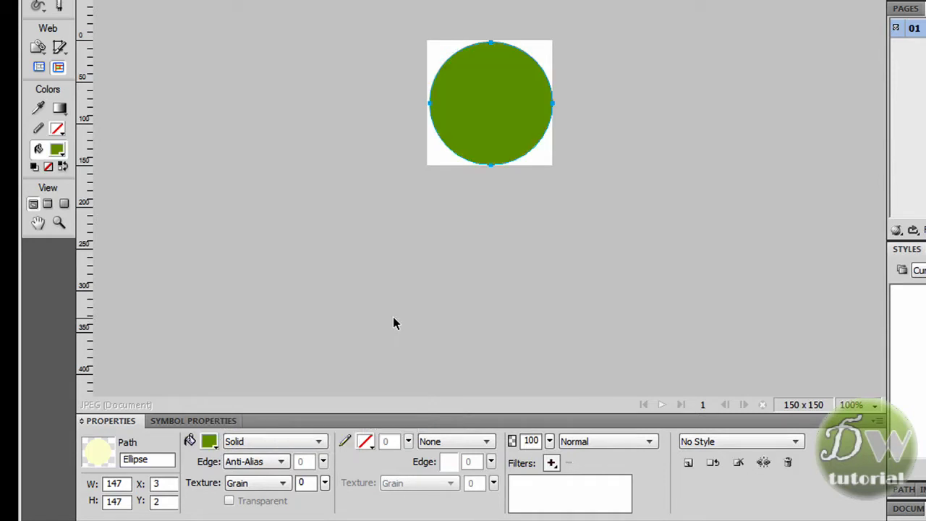
left_click(376, 106)
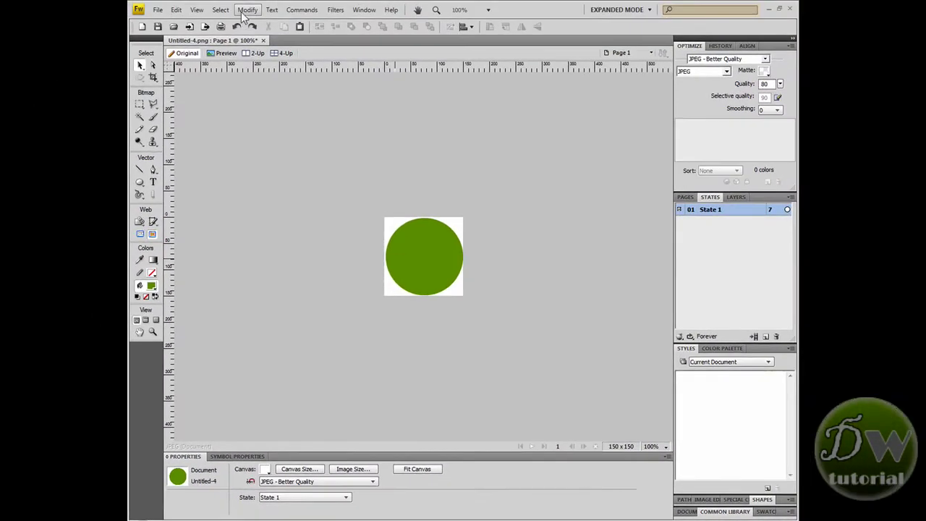
left_click(246, 11)
Trim the canvas to the circle's 147 × 147 edges with Modify > Canvas > Trim Canvas.
mouse_move(265, 27)
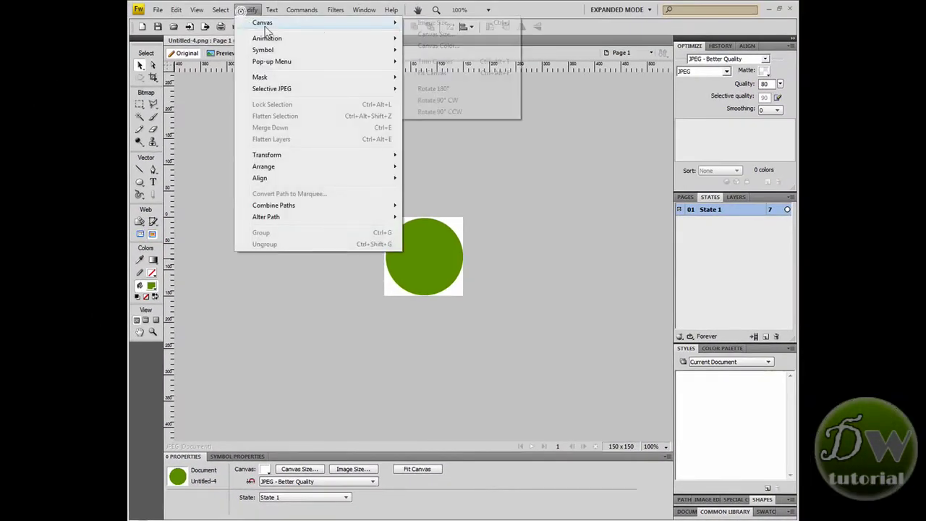
left_click(436, 63)
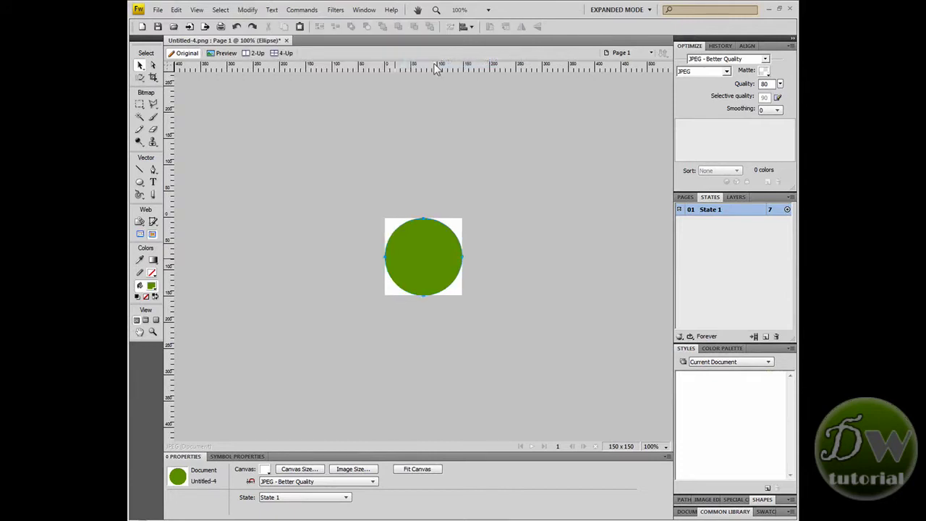
left_click(369, 182)
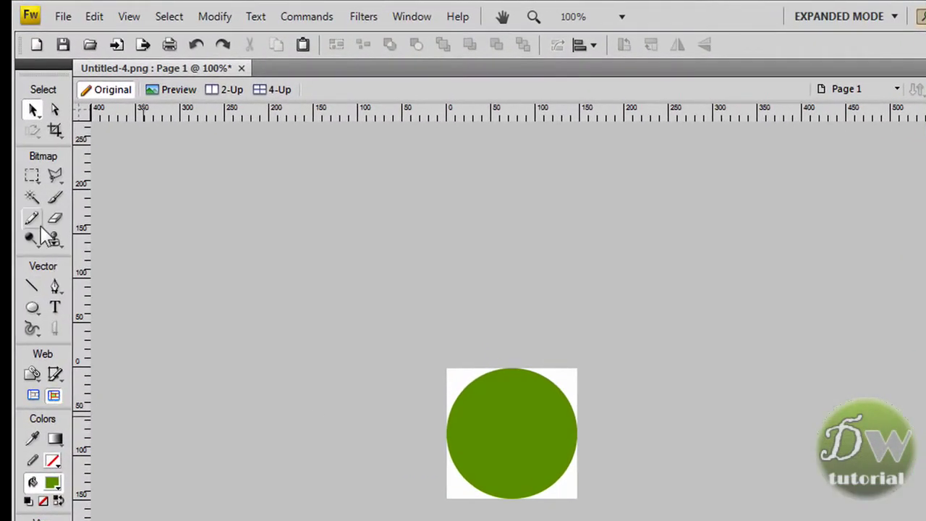
Type 'DW' on the green circle and drag the text to the circle's centre.
left_click(55, 308)
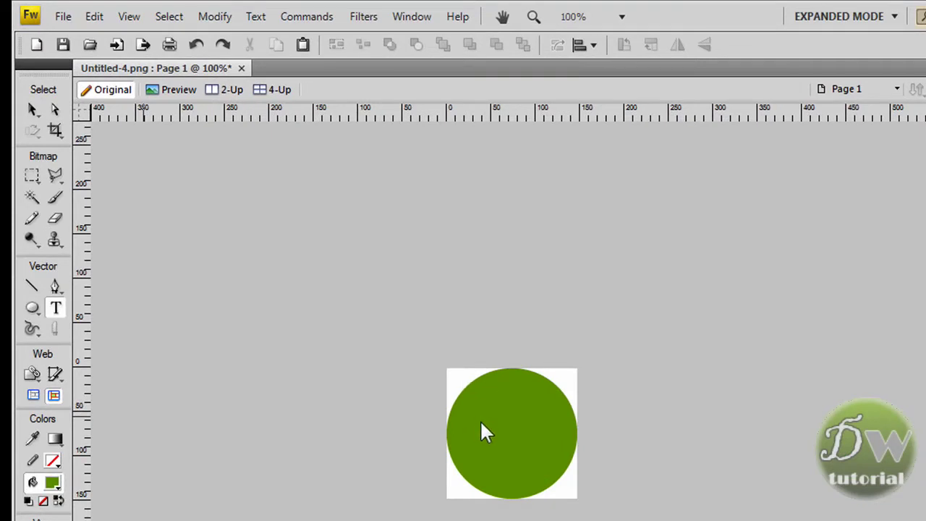
left_click(476, 444)
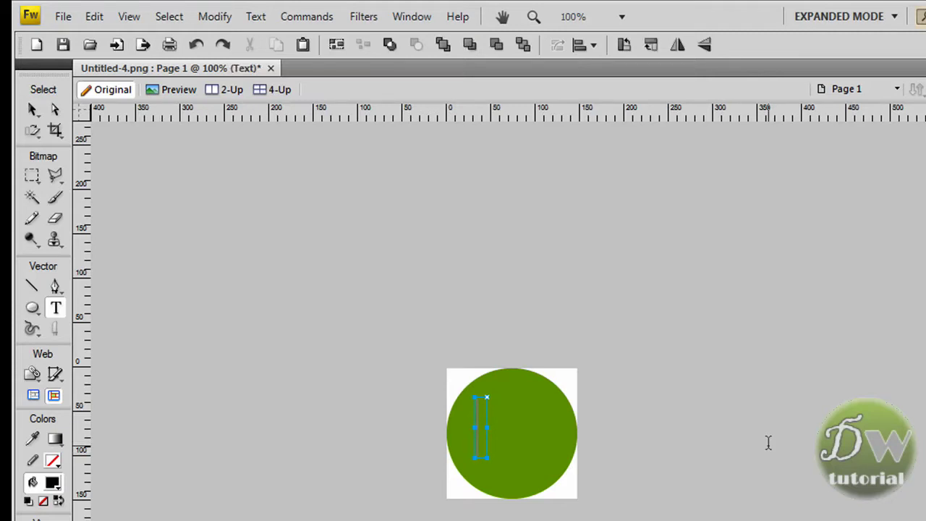
type("D")
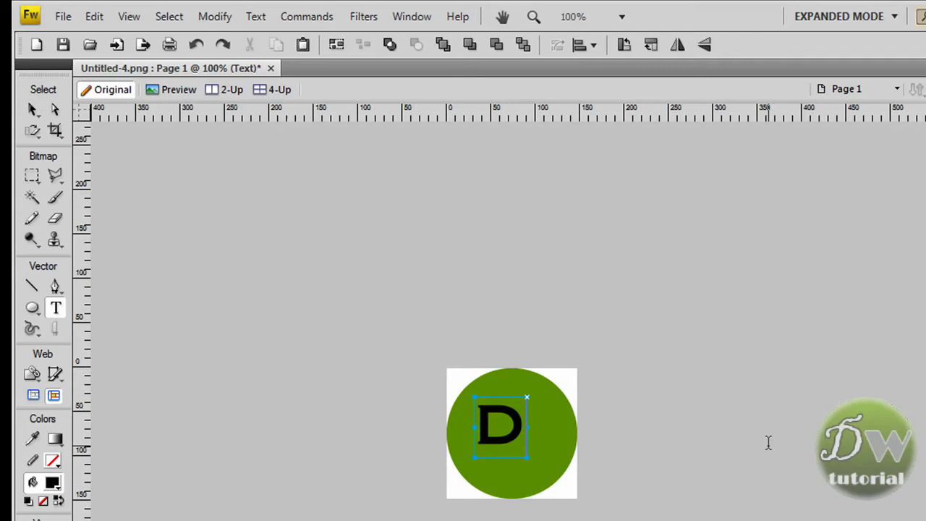
type("W")
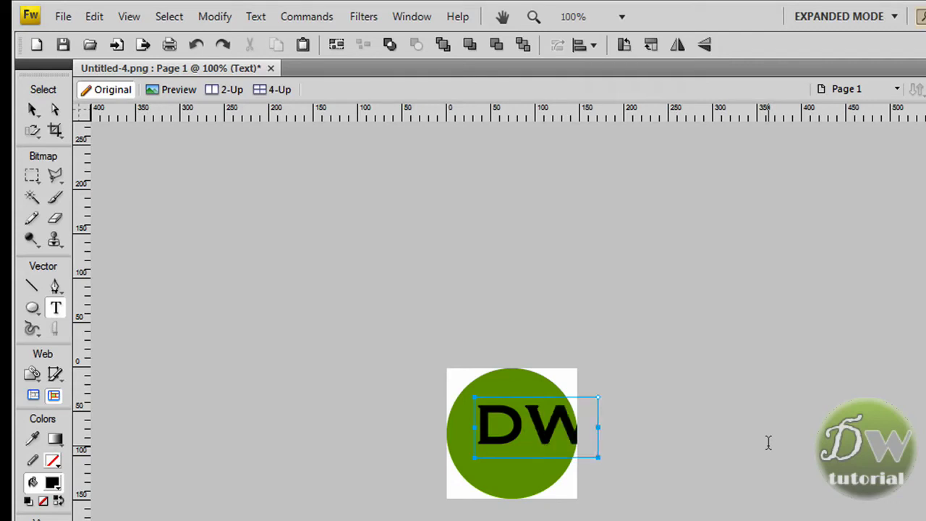
left_click(32, 109)
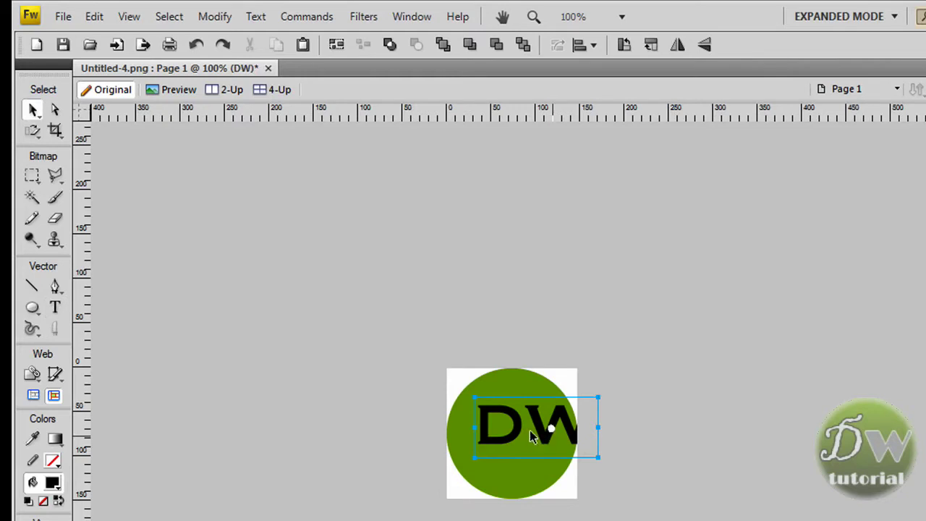
mouse_move(520, 443)
left_mouse_down()
mouse_move(492, 443)
mouse_move(527, 439)
left_mouse_up()
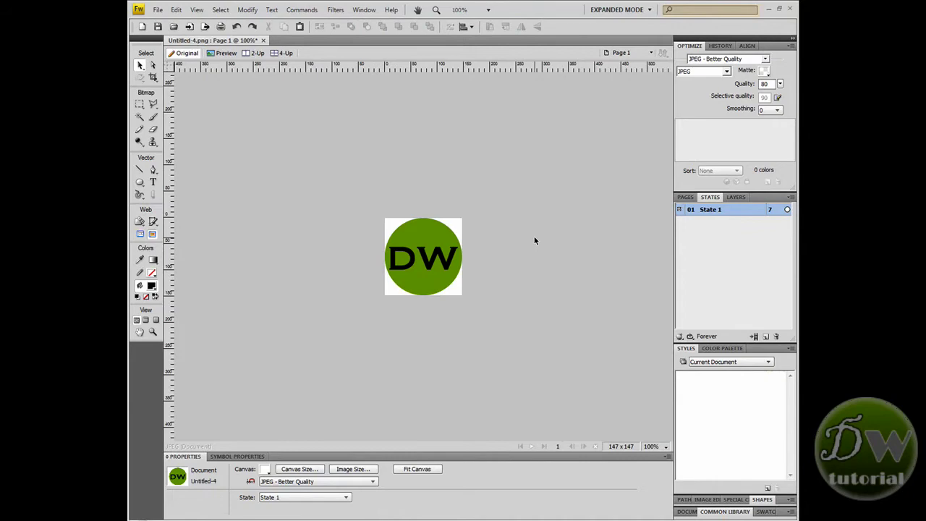
Add a grey Glow filter to the circle: width 5, 65% opacity, softness 12.
left_click(421, 238)
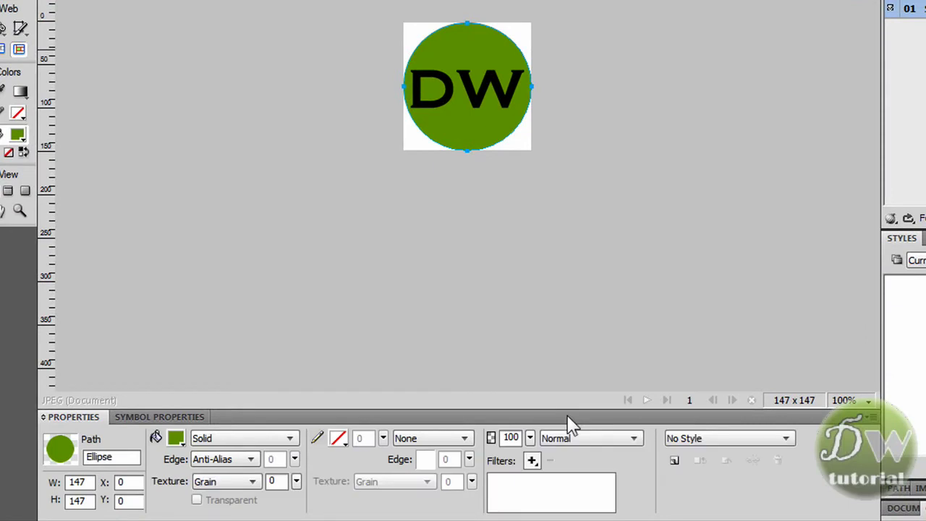
left_click(532, 461)
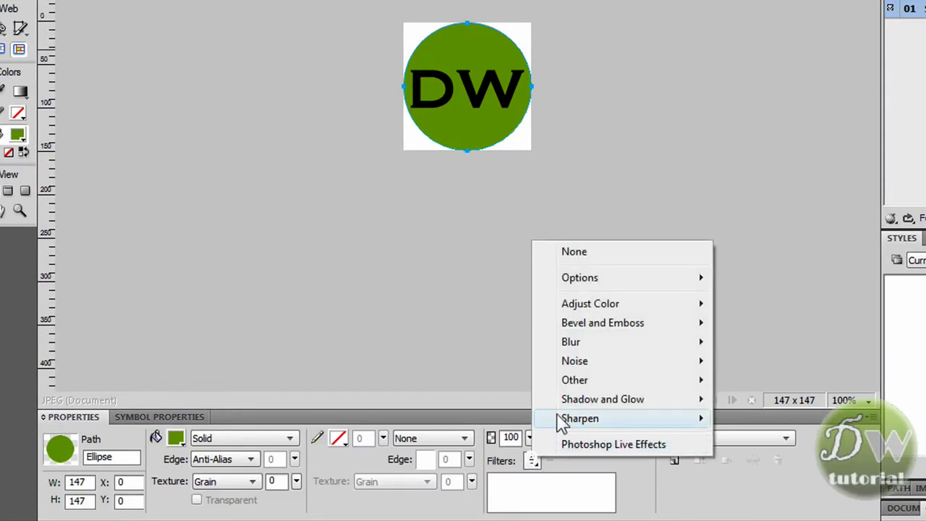
mouse_move(642, 403)
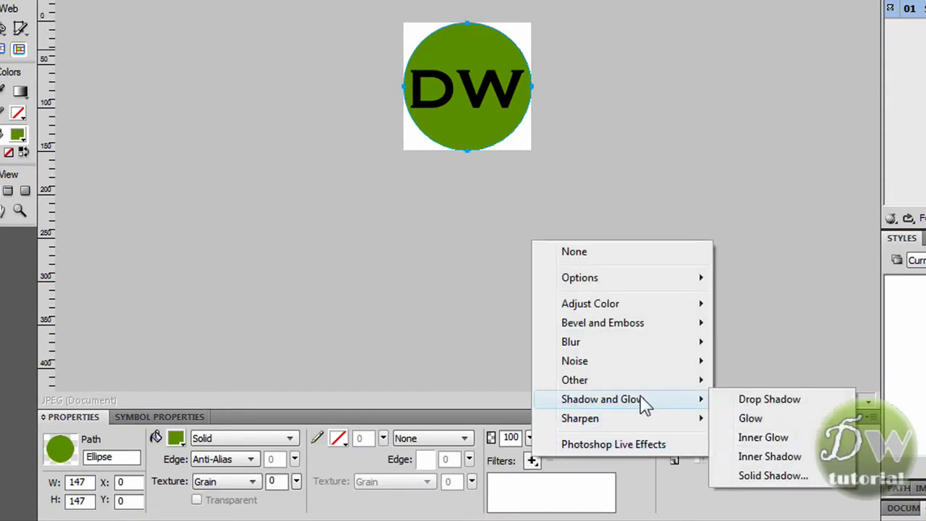
left_click(749, 420)
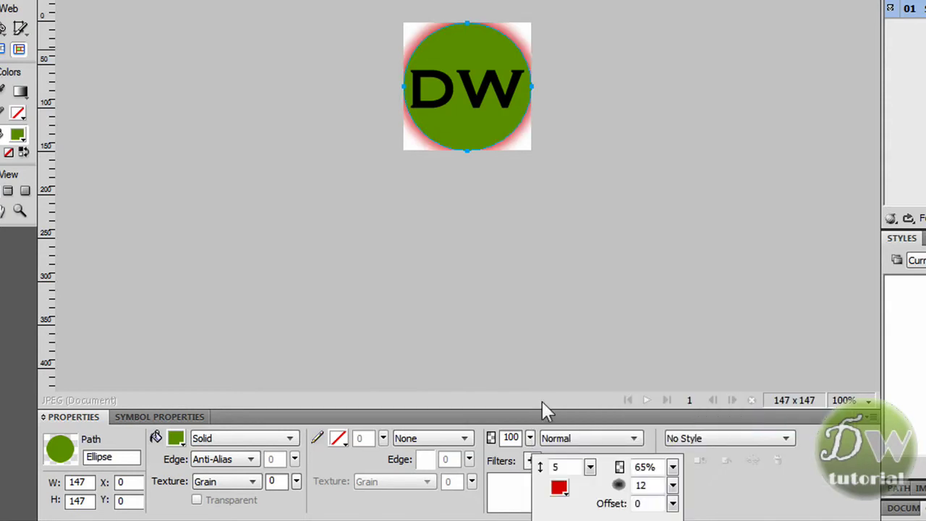
left_click(564, 495)
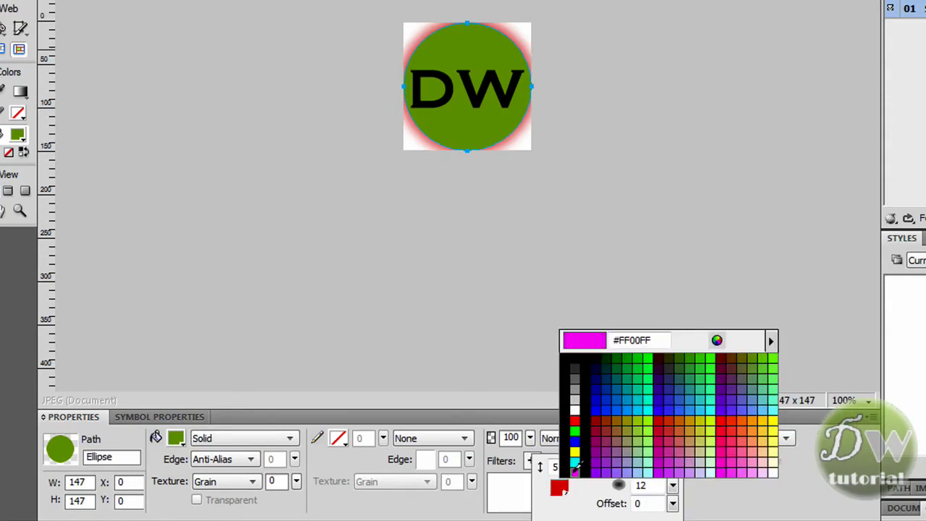
left_click(576, 399)
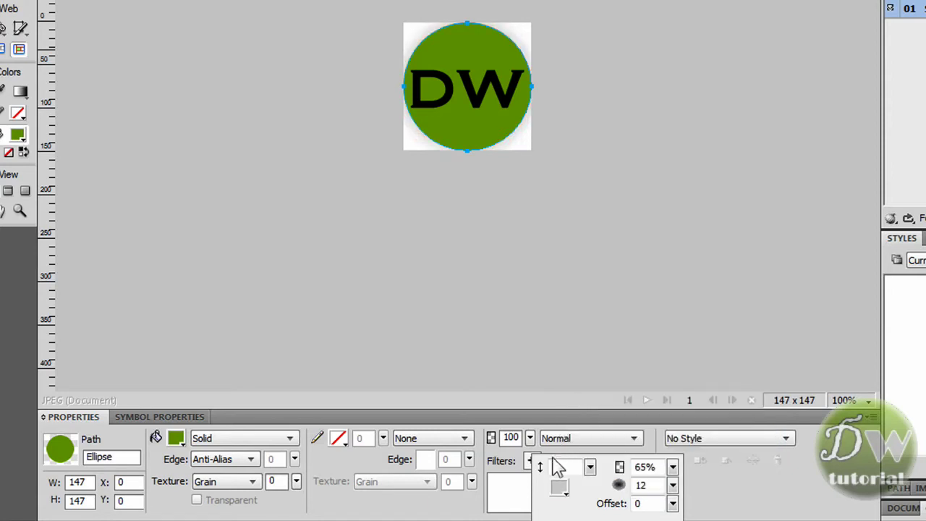
left_click(562, 489)
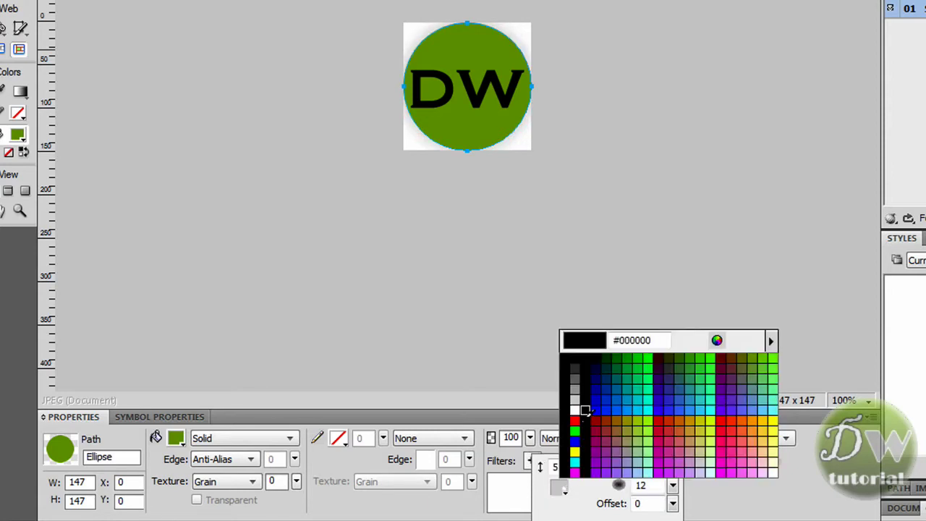
left_click(576, 391)
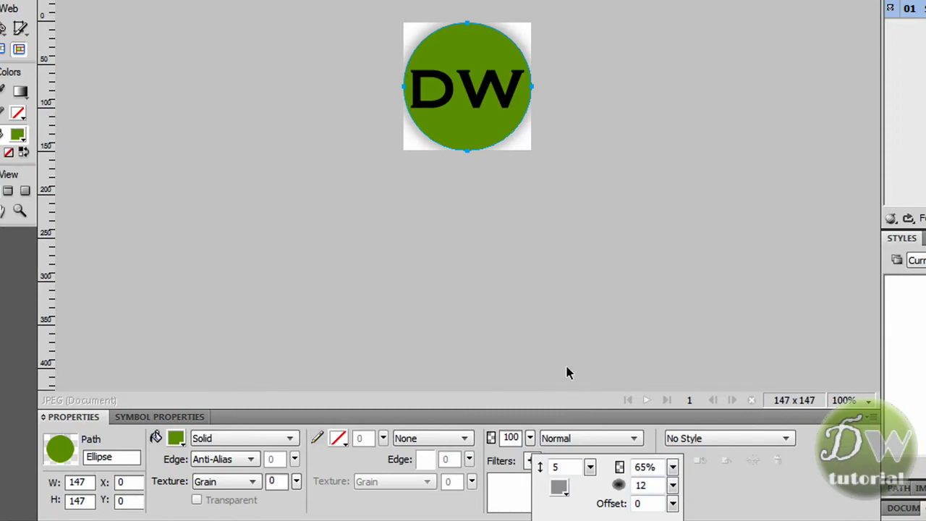
left_click(499, 192)
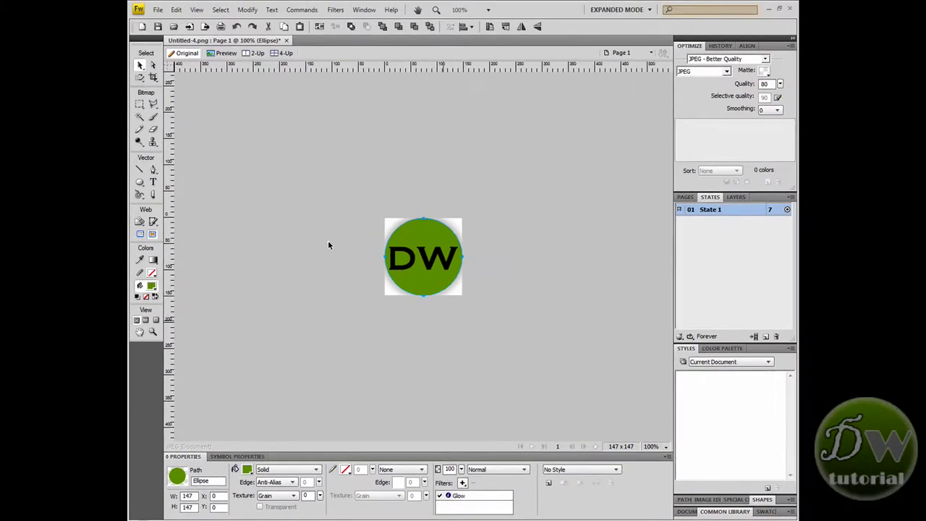
Give the DW text a #333333 drop shadow (distance 7, 65% opacity, softness 4, angle 315).
left_click(329, 244)
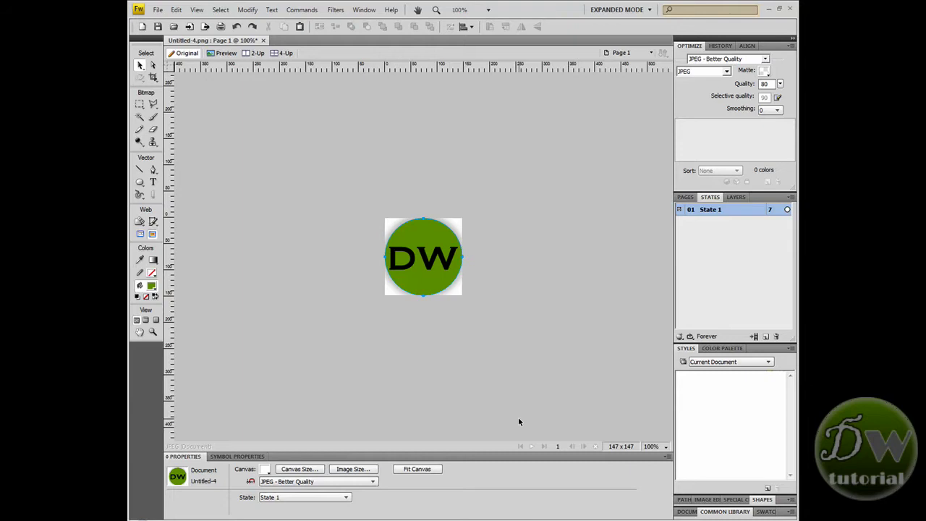
left_click(447, 250)
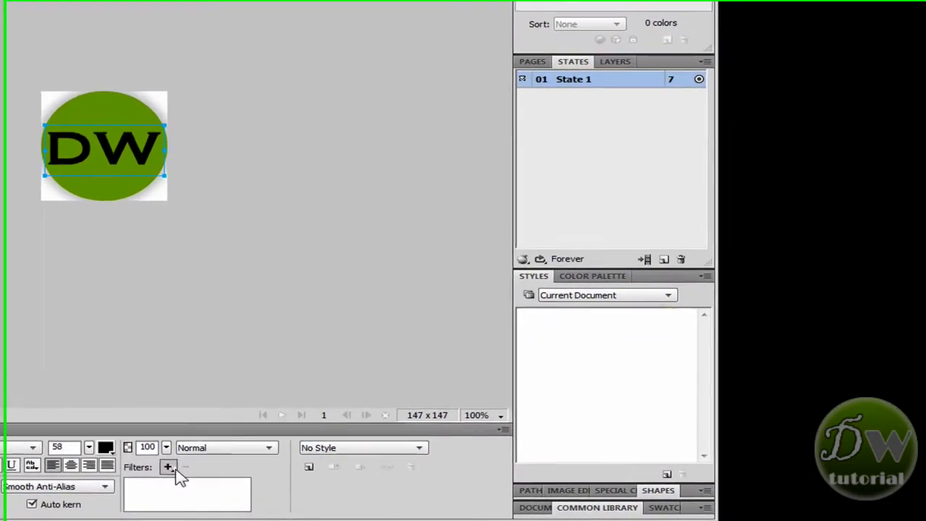
left_click(463, 483)
mouse_move(270, 421)
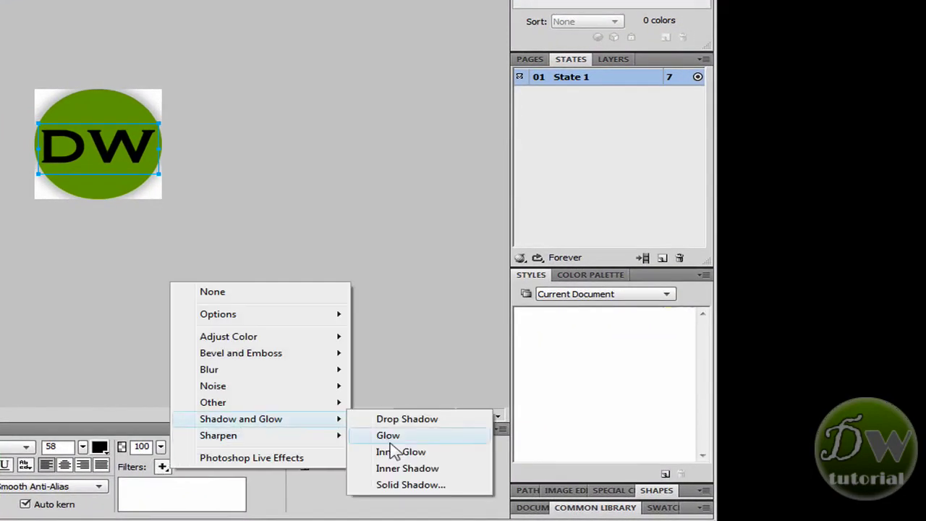
left_click(417, 424)
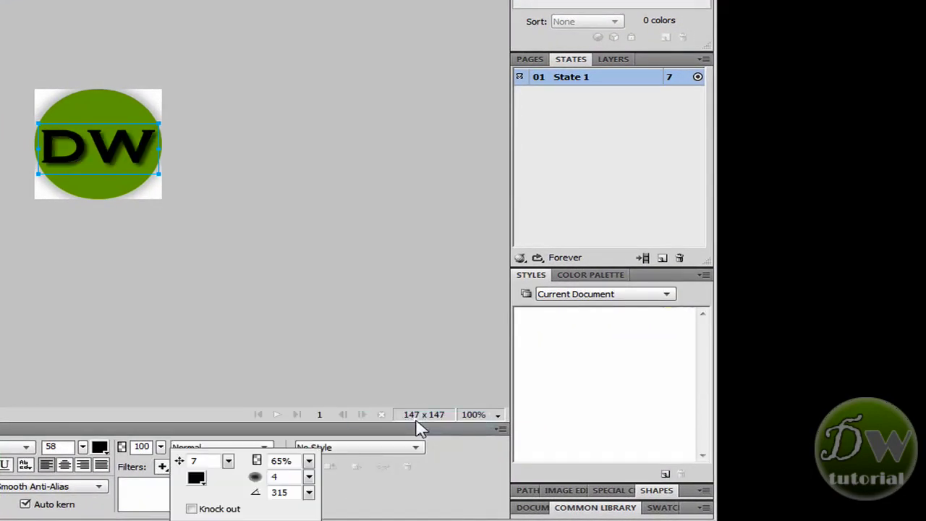
left_click(197, 478)
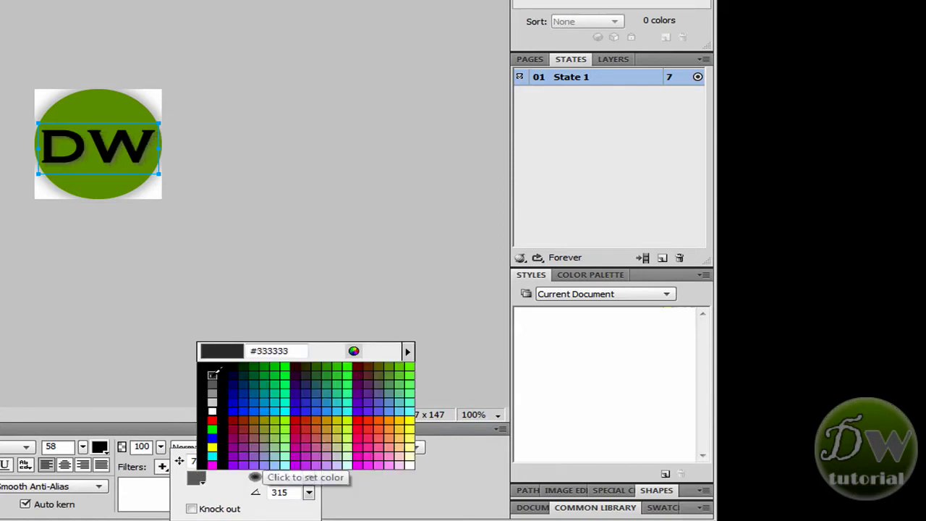
left_click(213, 379)
left_click(188, 322)
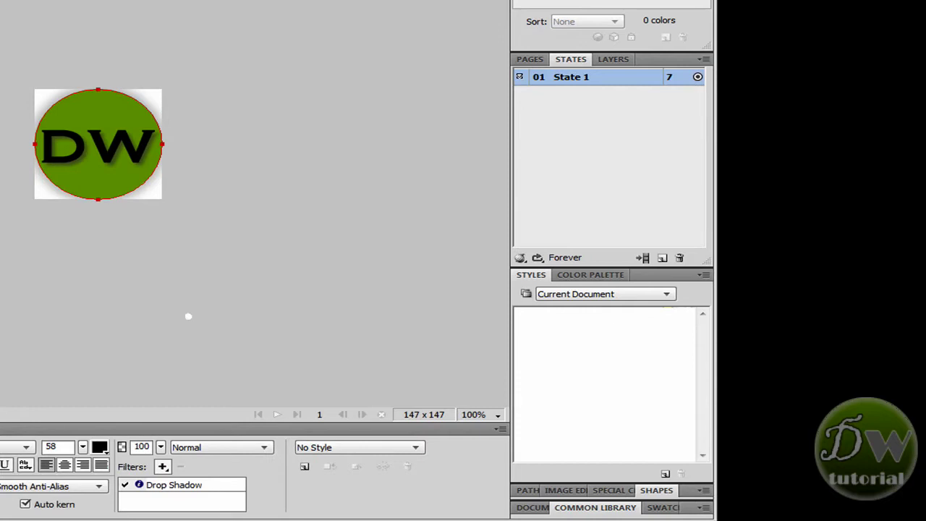
left_click(187, 317)
left_click(69, 141)
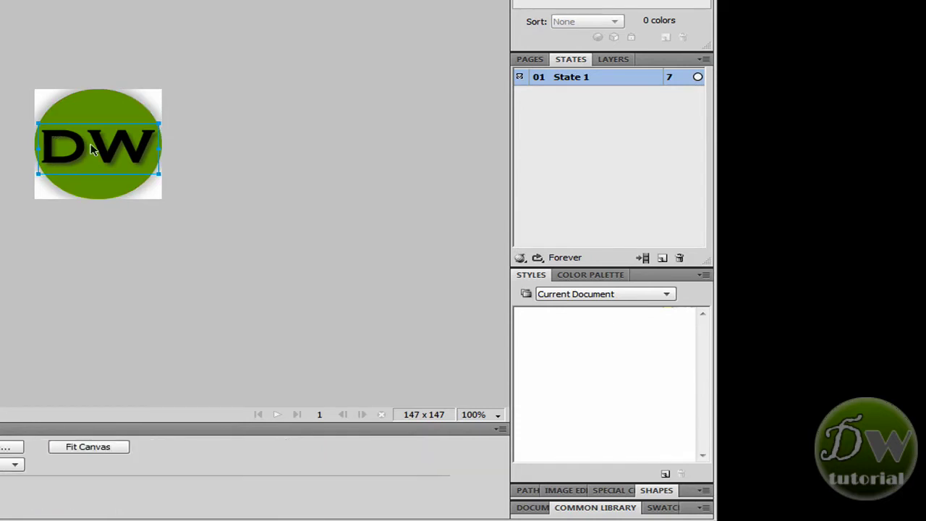
Apply a Flat Inner Bevel to the DW text (width 10, 75%, softness 3, angle 135).
left_click(163, 467)
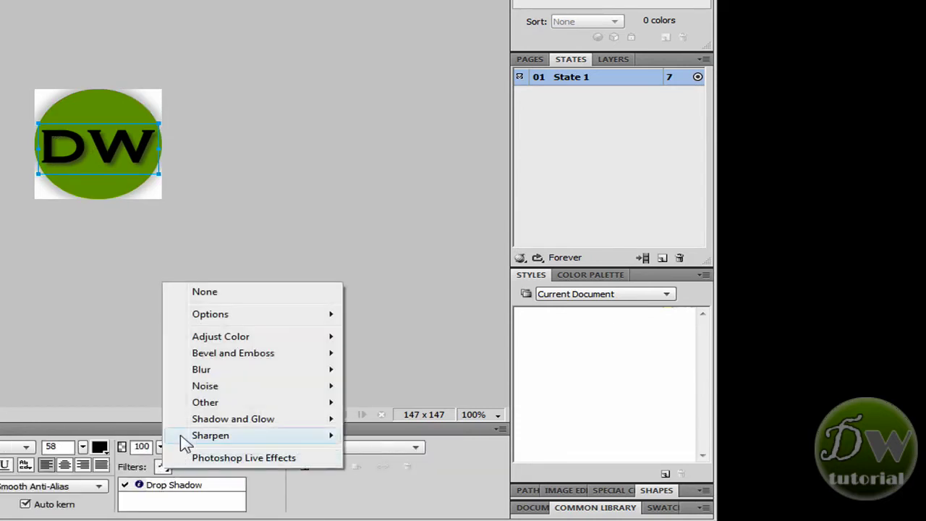
mouse_move(248, 356)
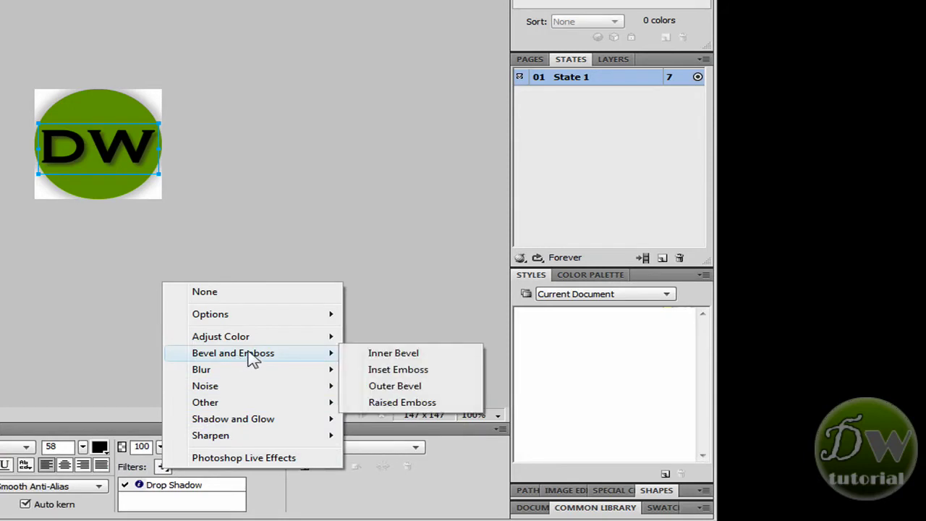
left_click(395, 354)
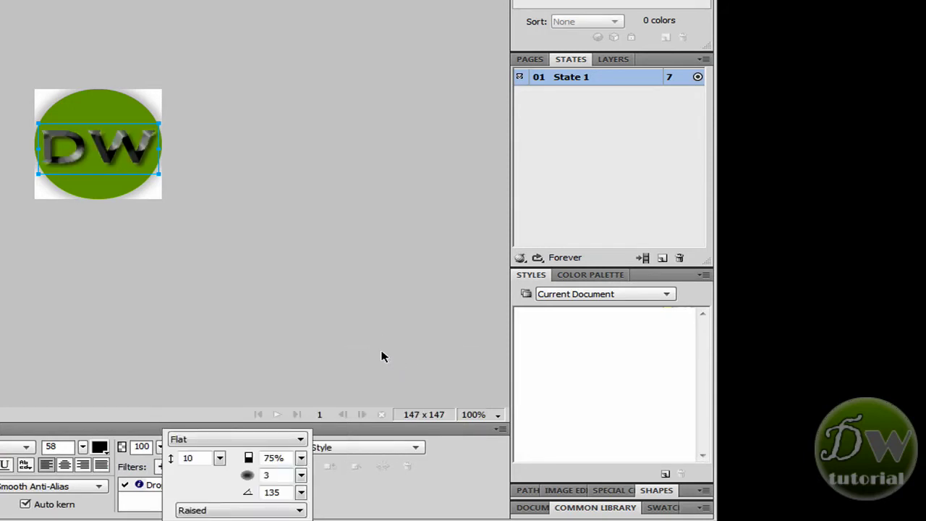
left_click(212, 286)
left_click(159, 273)
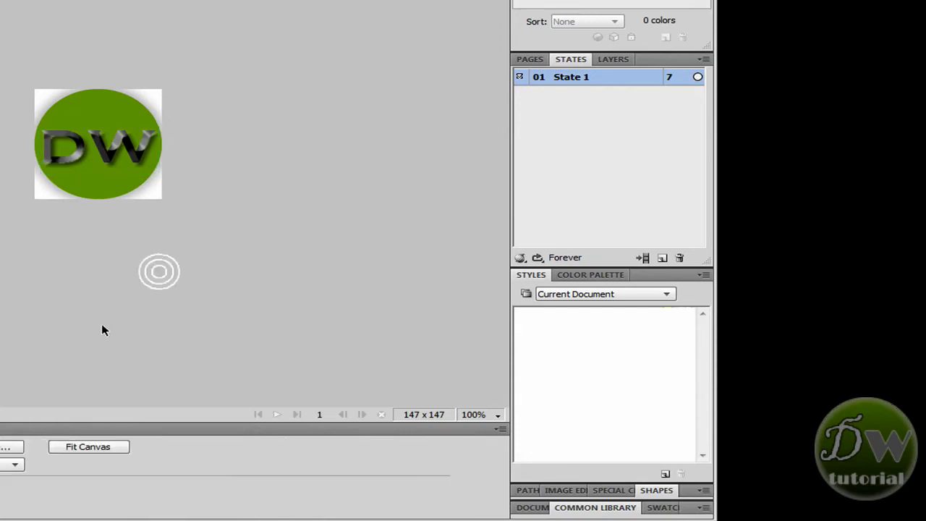
Select the green circle and add an Inner Bevel filter to it.
left_click(111, 166)
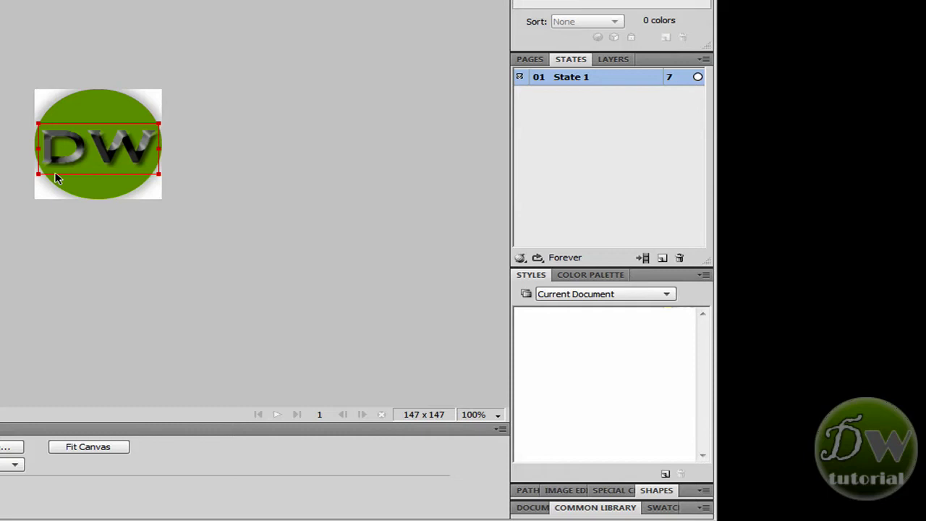
left_click(86, 97)
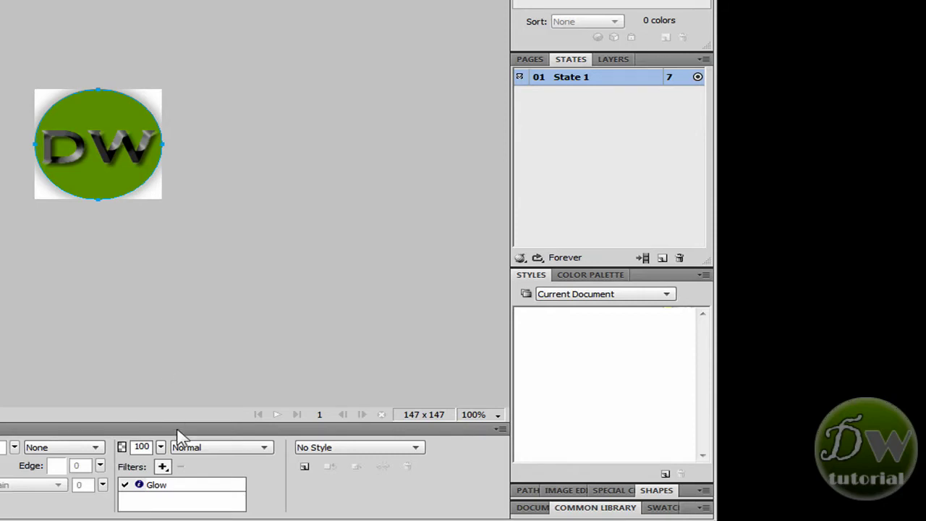
left_click(164, 467)
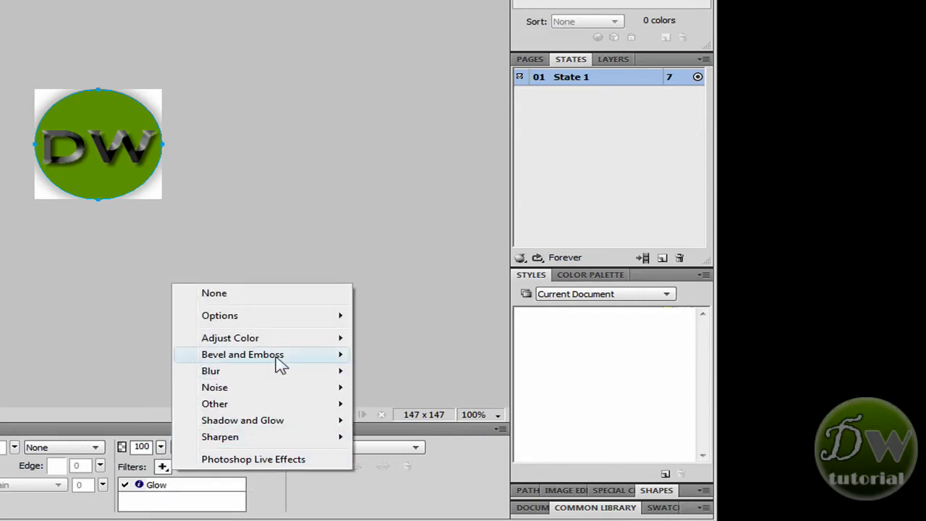
mouse_move(287, 366)
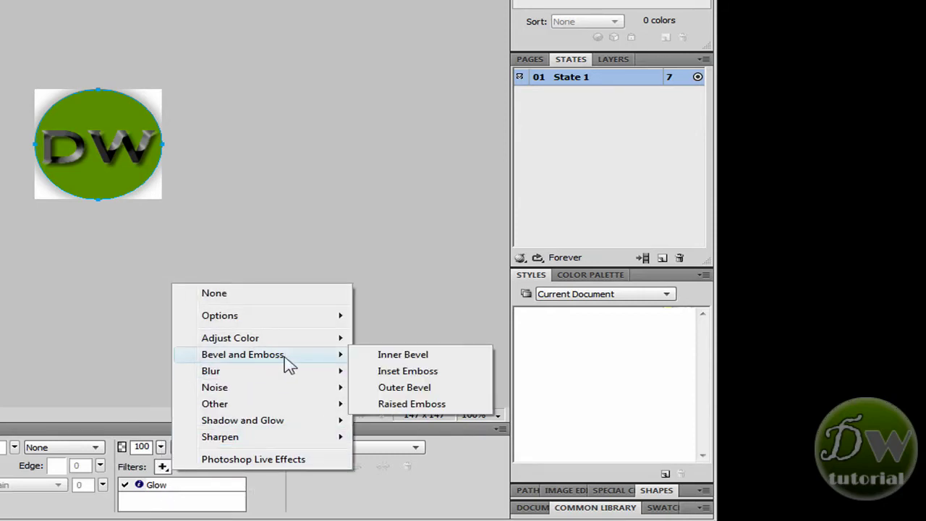
left_click(424, 360)
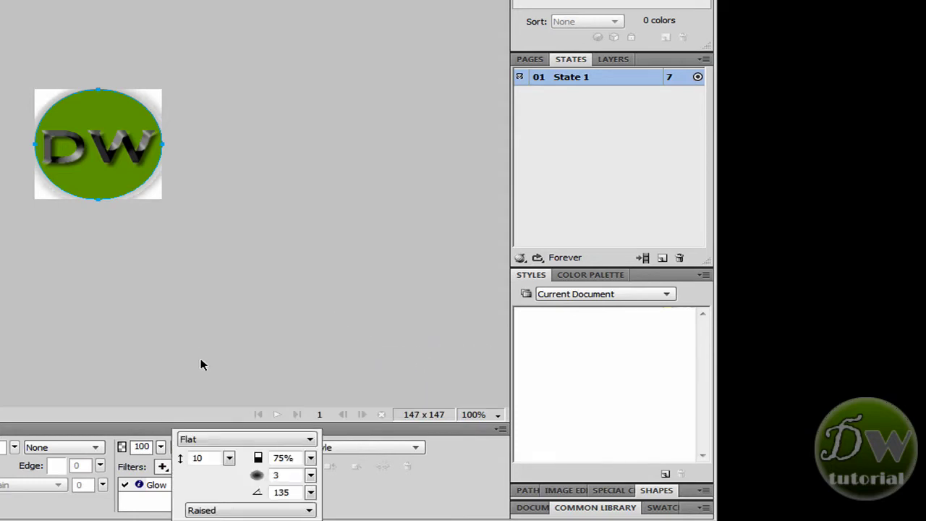
Try the Smooth and Frame 1 edge shapes, then settle on Ring for the circle's bevel.
left_click(212, 438)
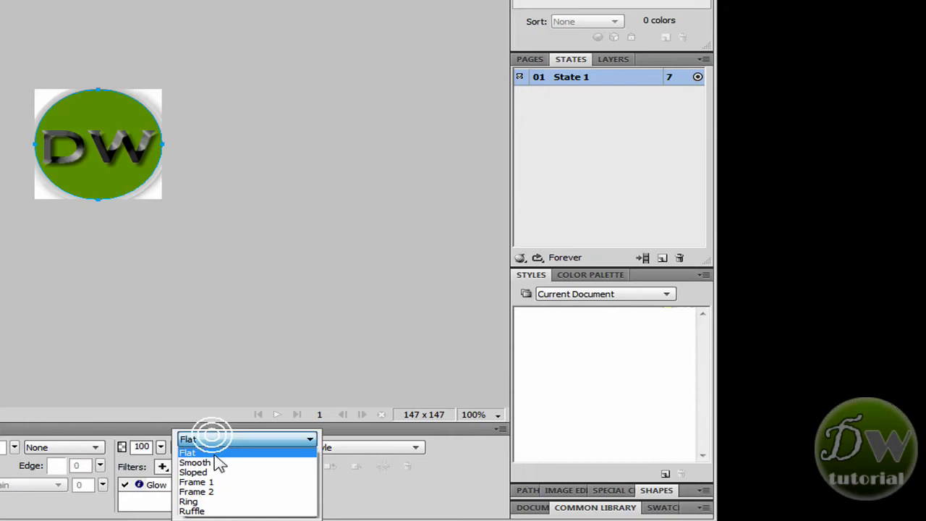
left_click(218, 463)
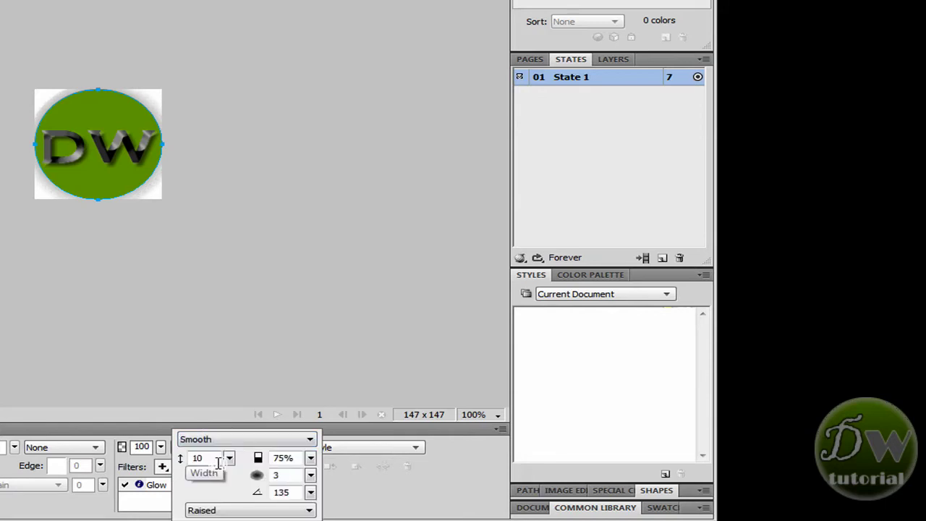
left_click(214, 440)
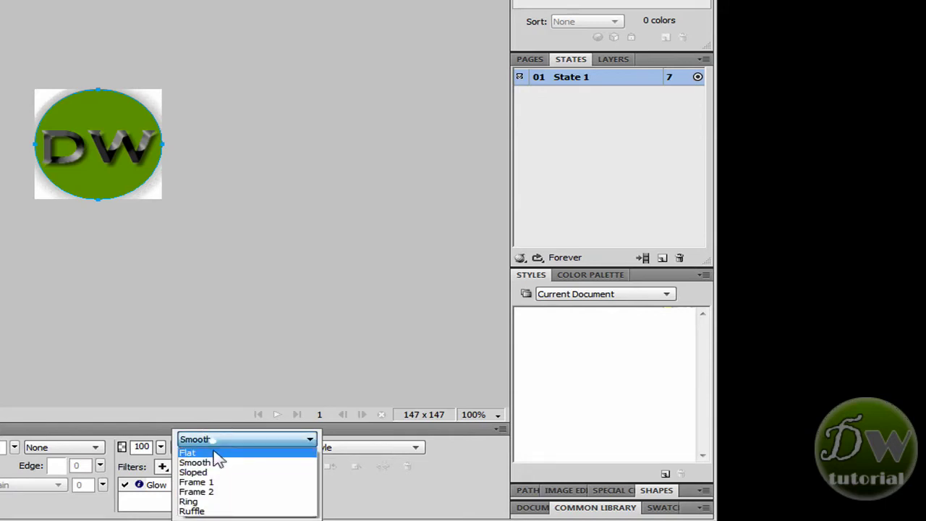
left_click(219, 483)
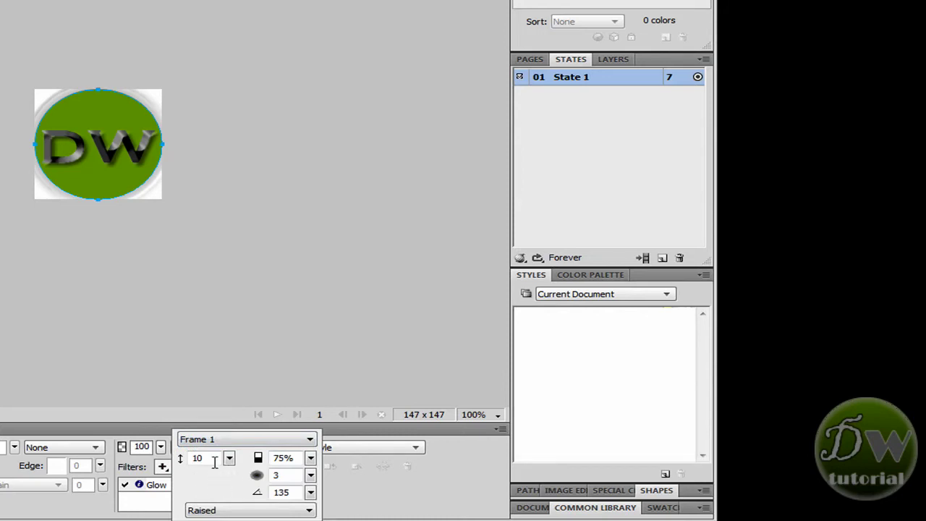
left_click(238, 439)
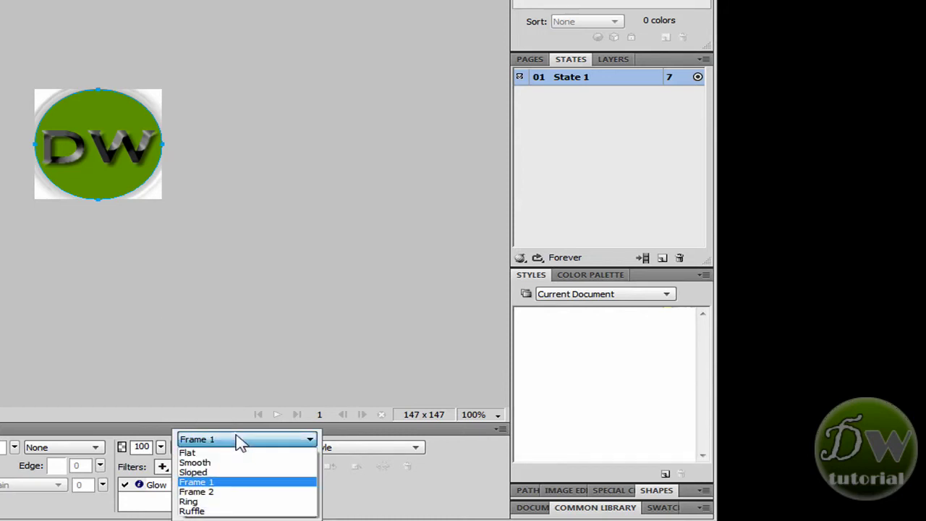
left_click(222, 502)
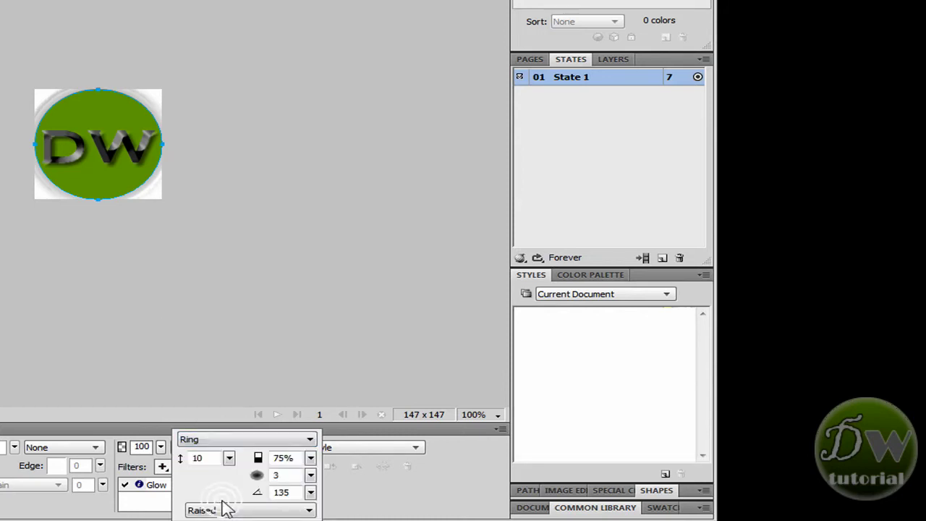
left_click(174, 304)
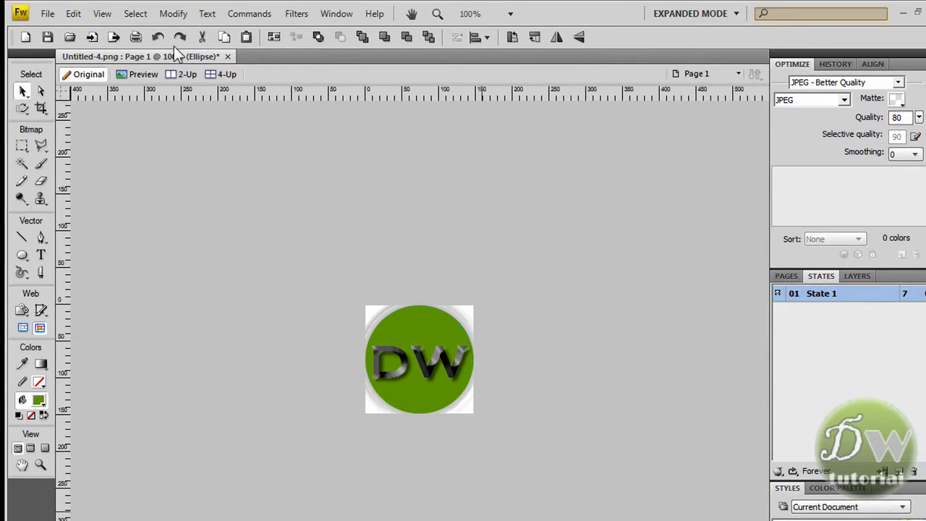
Resize the canvas to 170 × 170 pixels with a top-left anchor in Canvas Size.
left_click(173, 14)
mouse_move(319, 33)
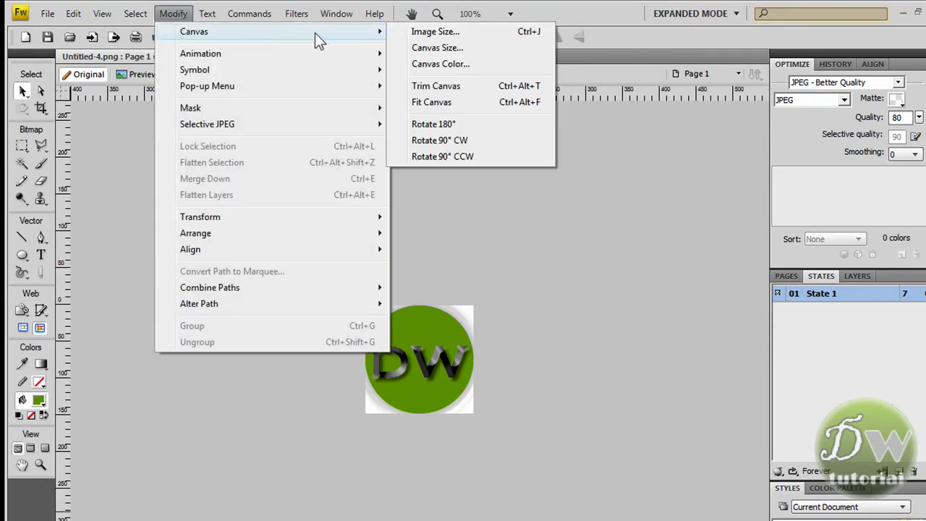
left_click(466, 52)
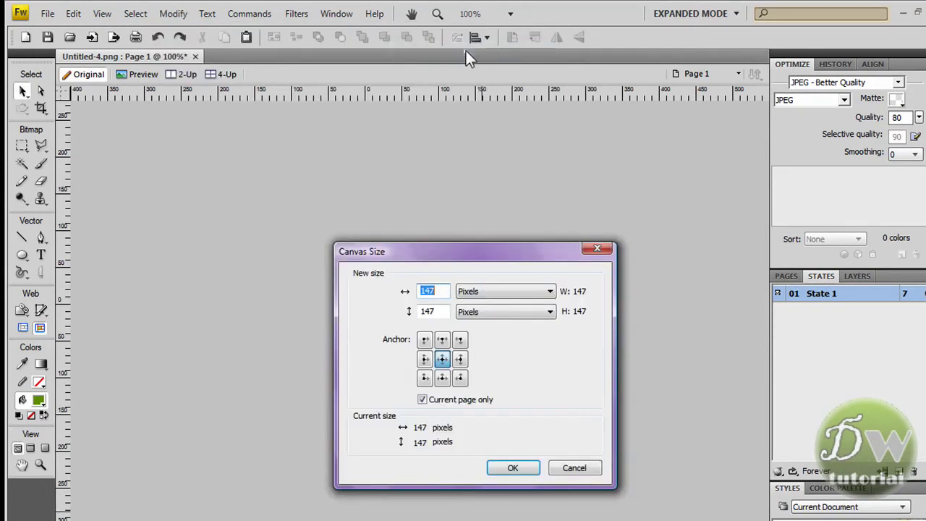
left_click(427, 343)
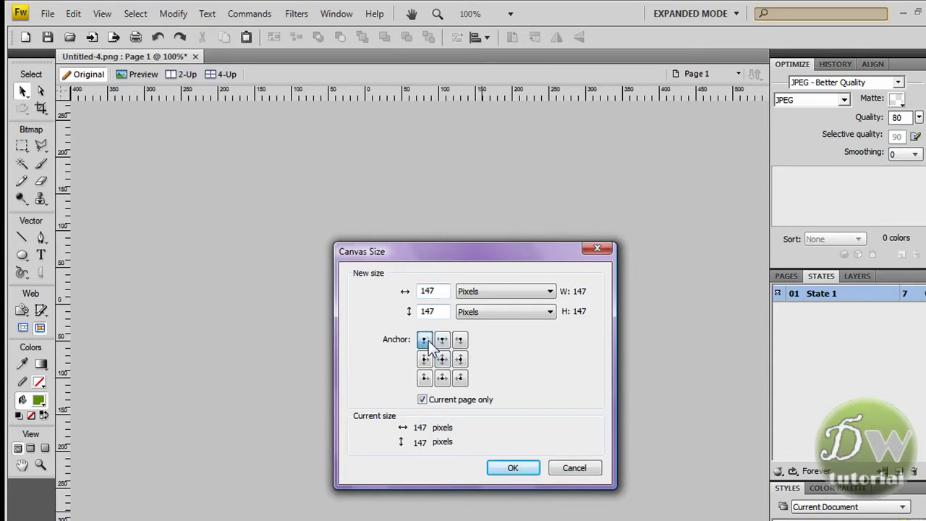
double_click(435, 290)
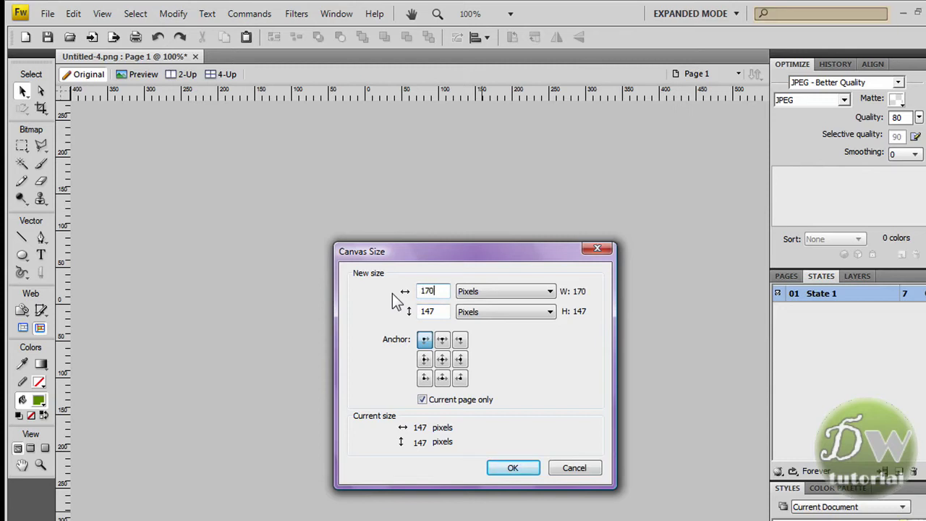
double_click(431, 312)
type("1")
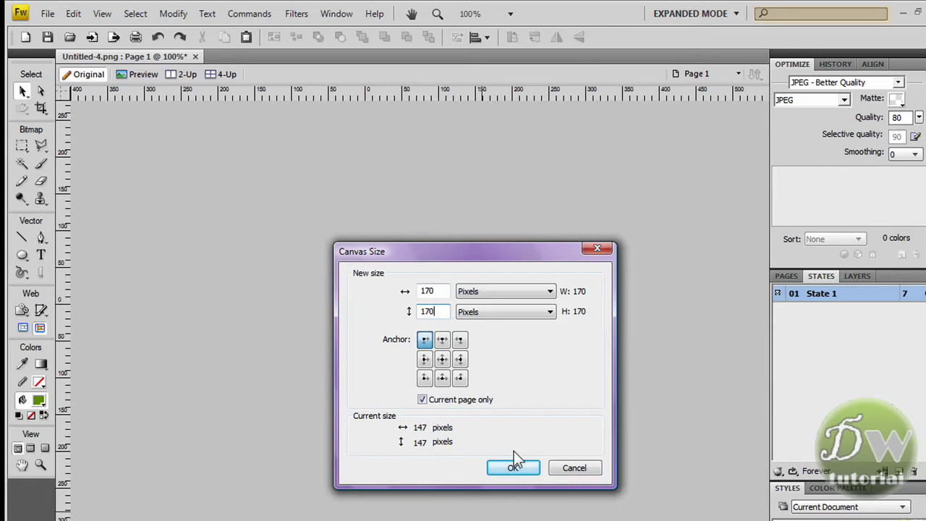
left_click(425, 342)
left_click(515, 466)
key("ctrl+a")
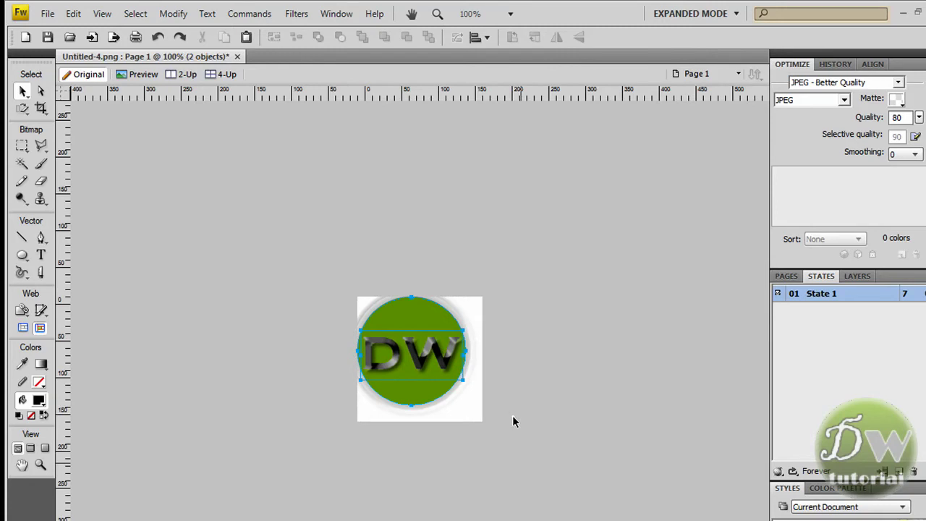
Group the green circle and DW text, then move the group right and down on the canvas.
left_click(534, 395)
left_click_drag(281, 263, 501, 439)
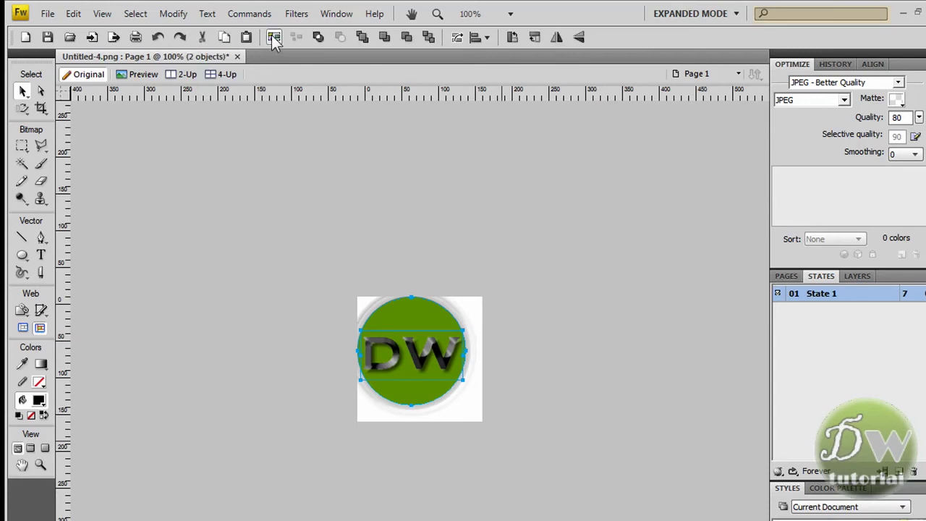
left_click(273, 38)
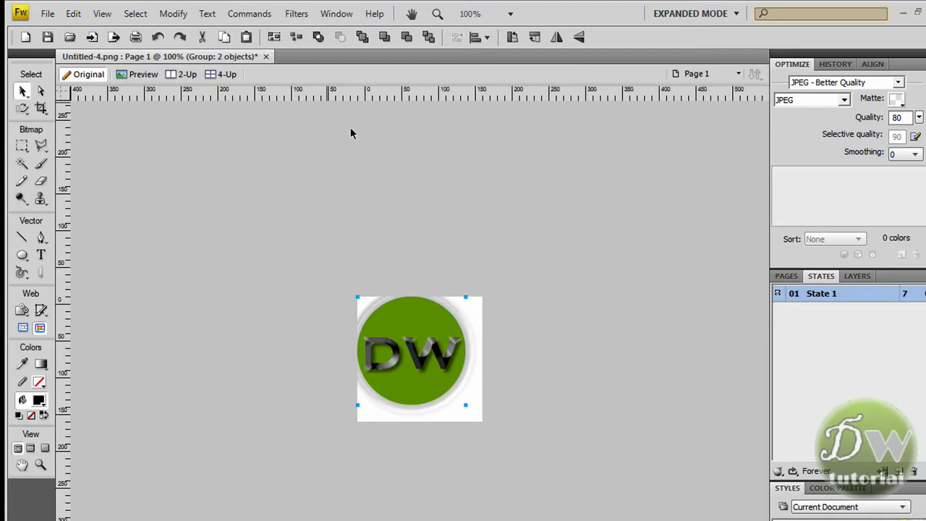
left_click_drag(429, 316, 436, 335)
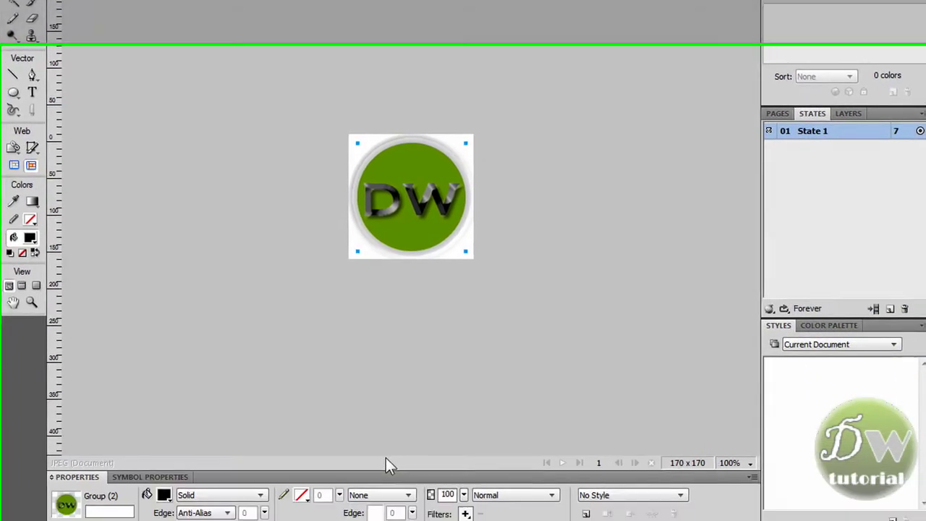
Set the canvas colour to None so the background is transparent.
left_click(196, 520)
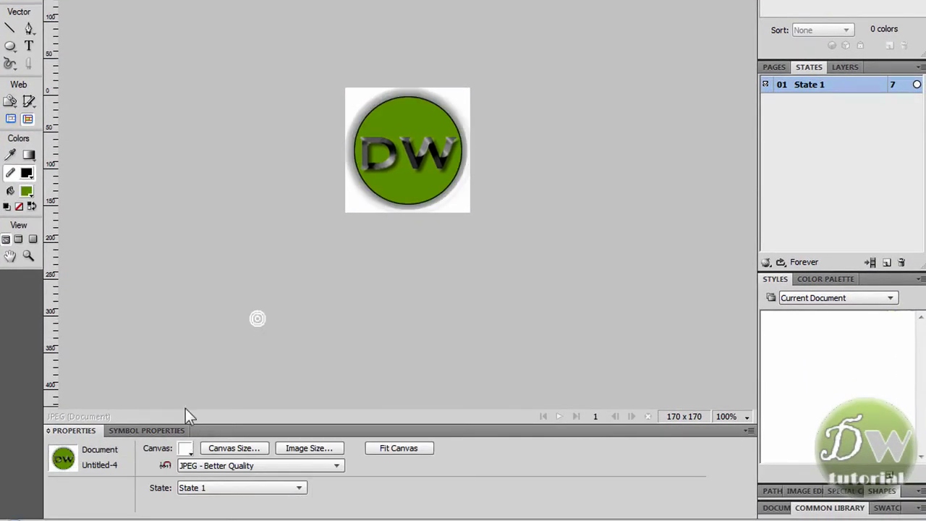
left_click(187, 449)
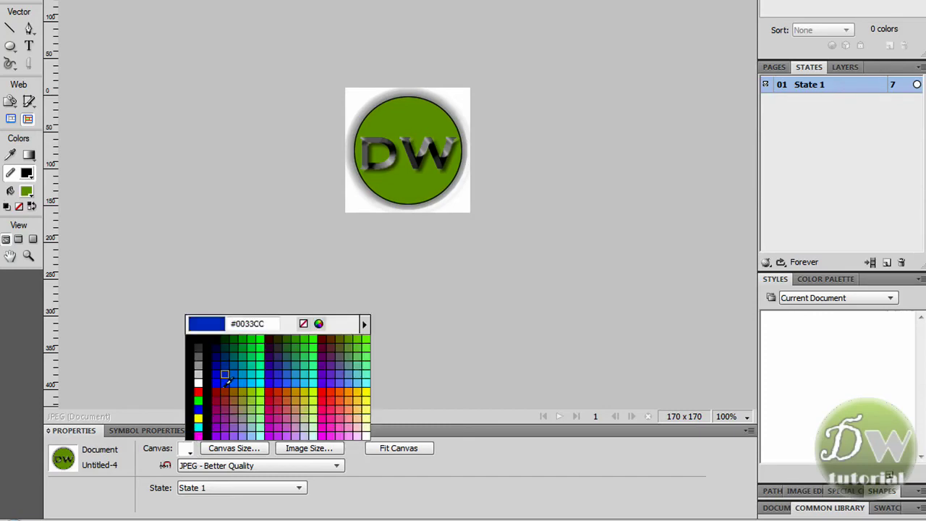
left_click(303, 324)
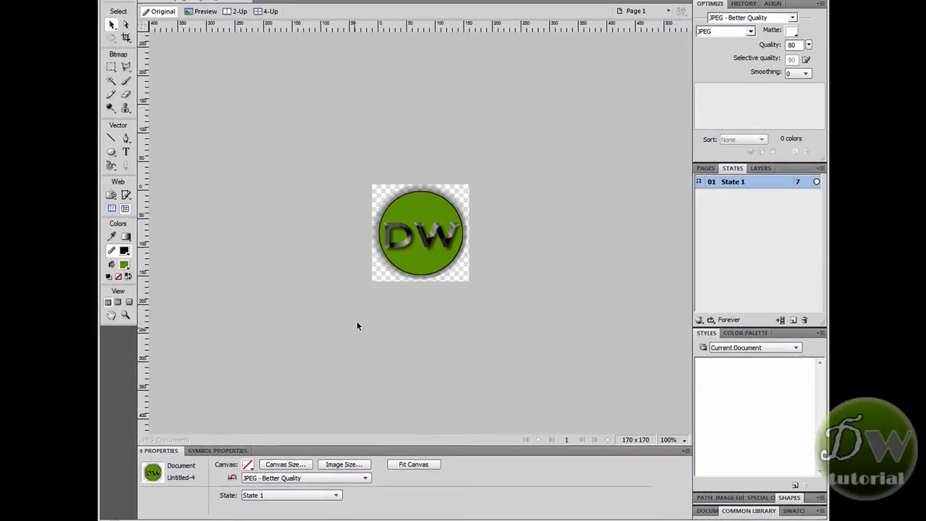
left_click(416, 217)
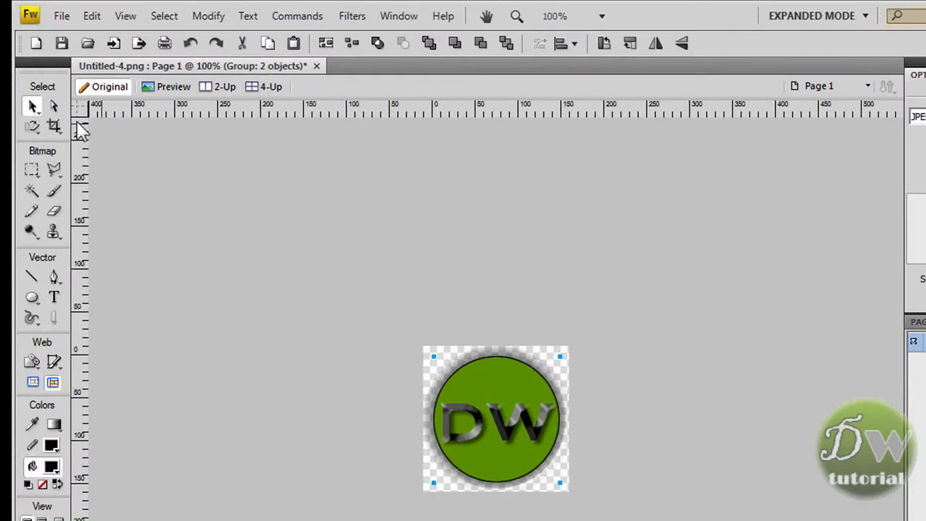
Scale the DW logo group down to 21 x 21 pixels with the Scale tool.
left_click(32, 128)
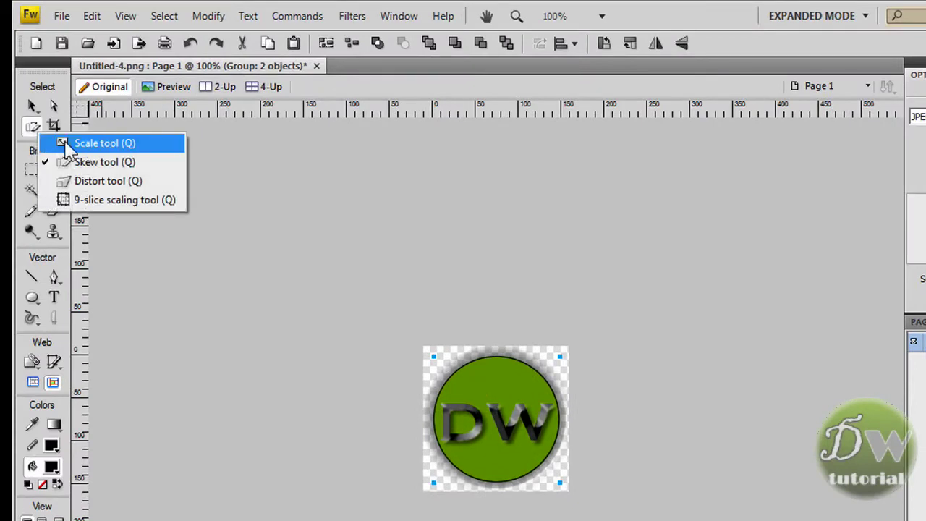
left_click(128, 144)
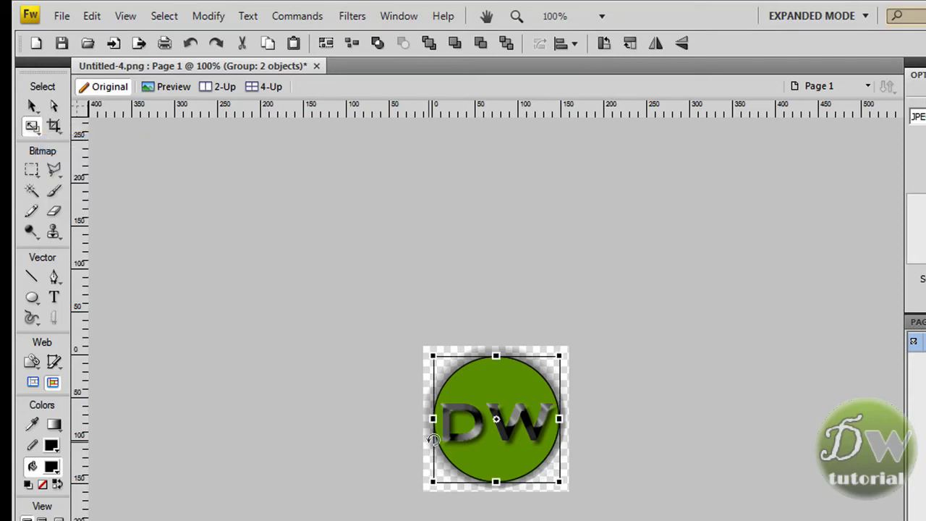
left_click_drag(558, 481, 461, 367)
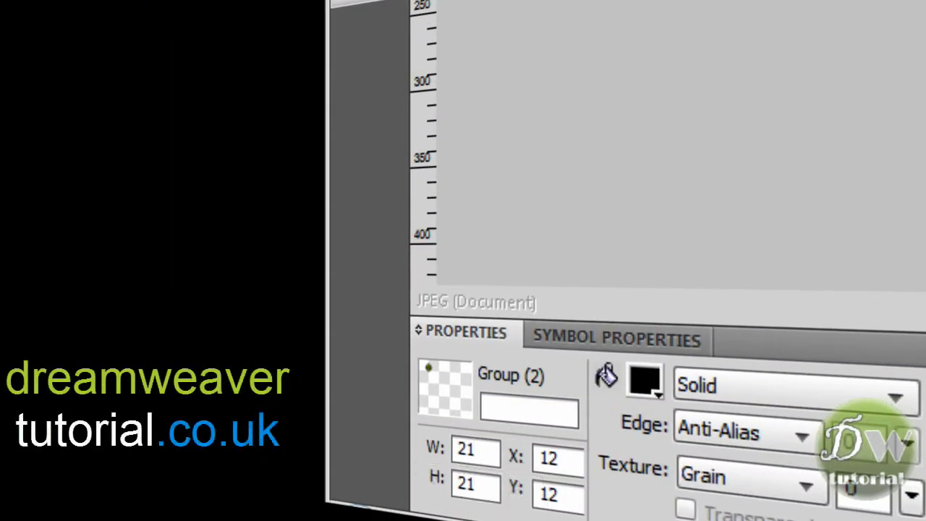
Set the logo group's width and height to 16 pixels in the Properties panel.
double_click(475, 450)
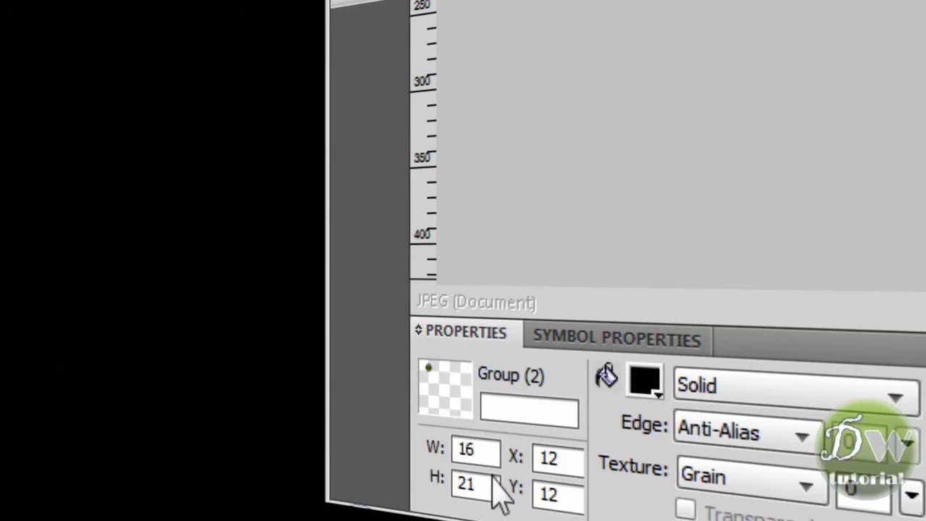
double_click(461, 485)
double_click(463, 486)
type("16")
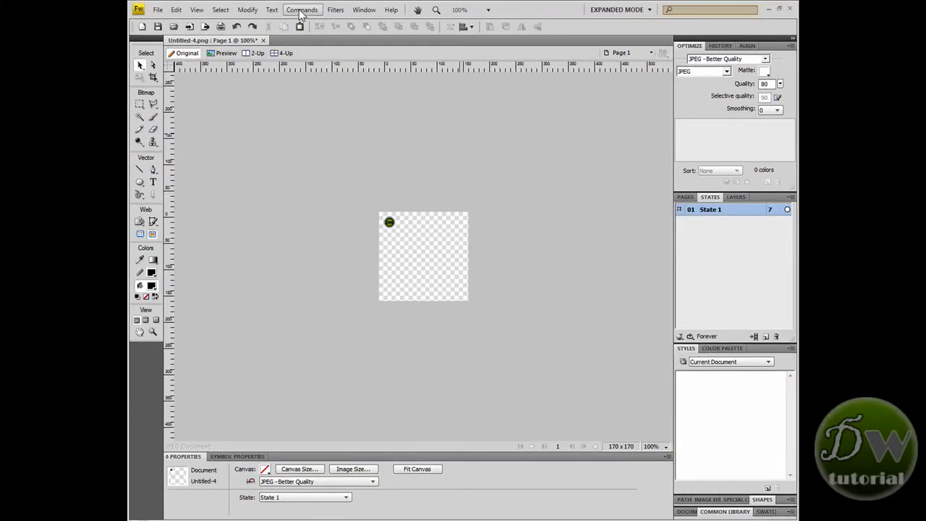
Trim the canvas to fit the logo, leaving a 22 x 22 pixel transparent image.
left_click(248, 10)
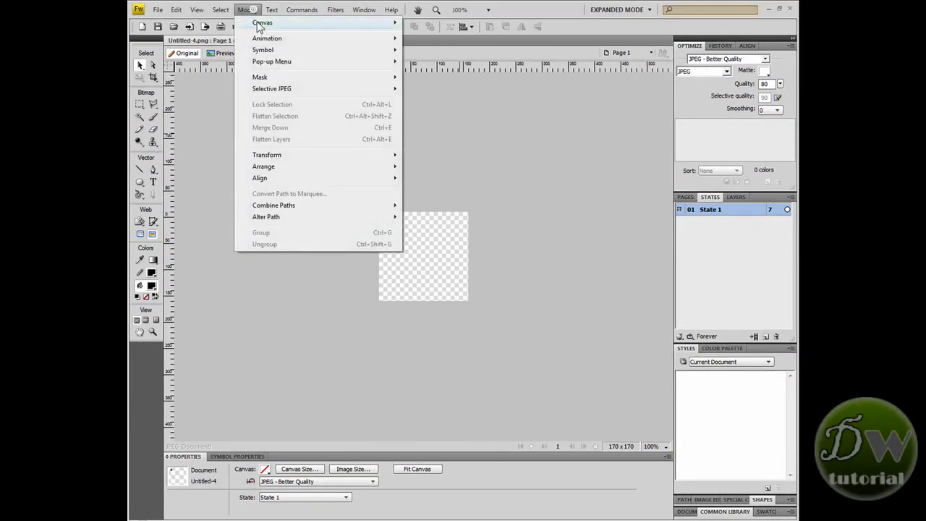
mouse_move(304, 24)
left_click(446, 61)
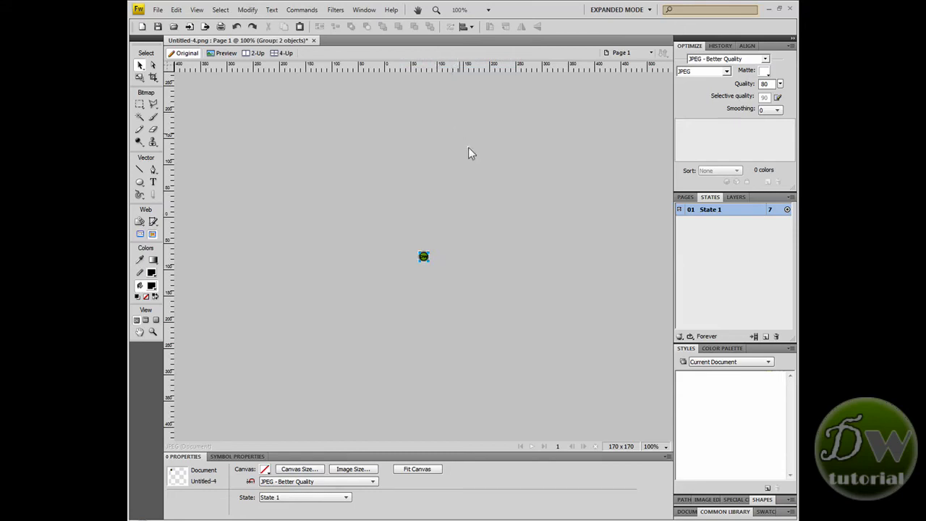
left_click(413, 215)
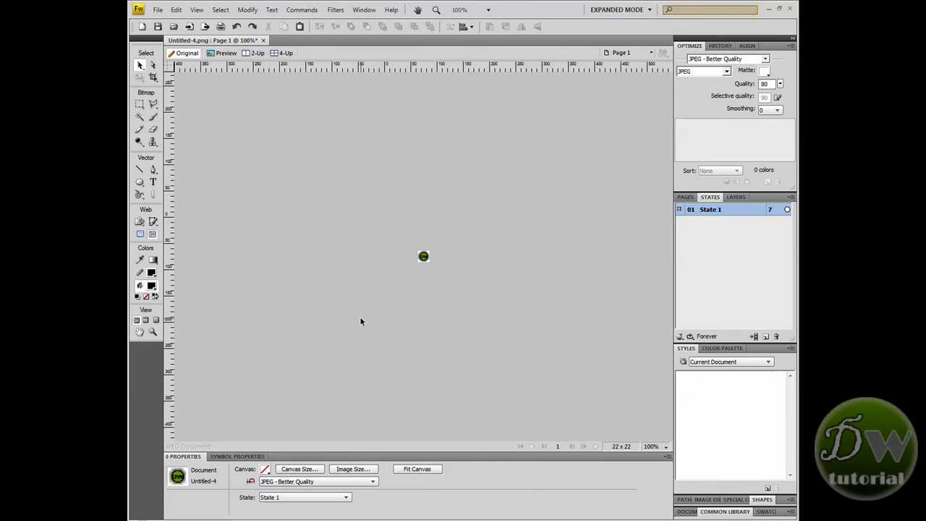
left_click(157, 9)
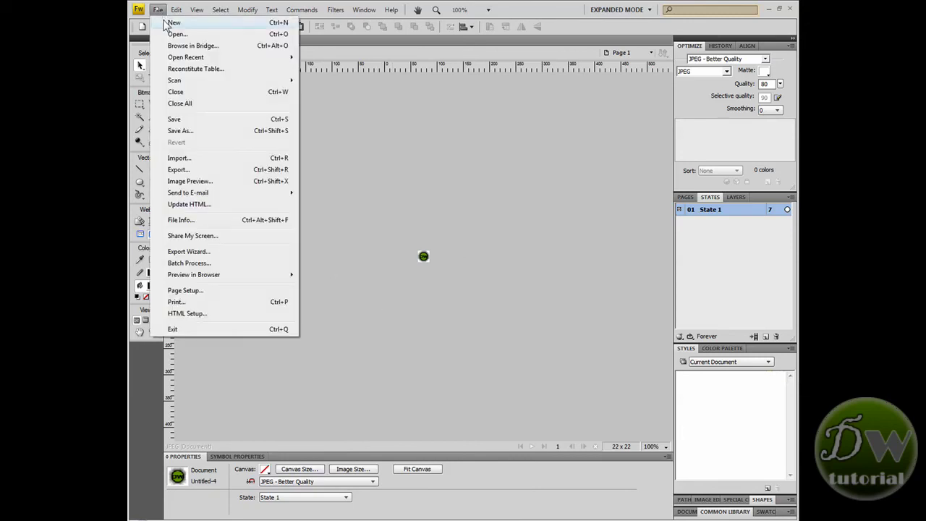
Export the logo as an image named 'icon' into the zicon folder.
left_click(203, 171)
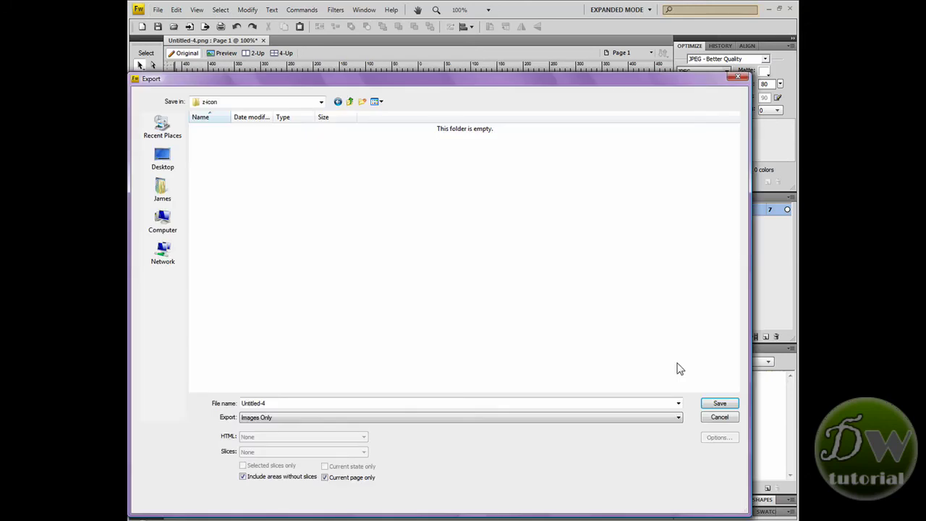
left_click_drag(270, 402, 216, 407)
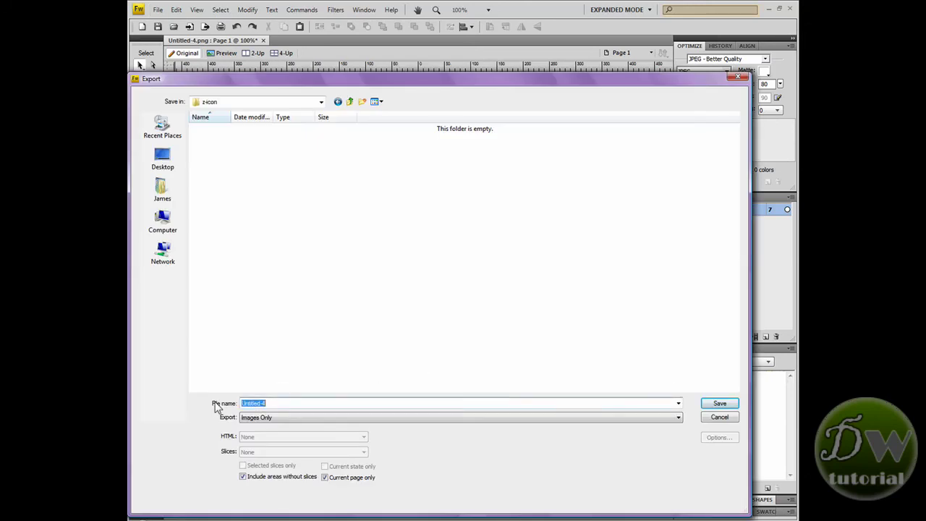
type("icon")
left_click(719, 406)
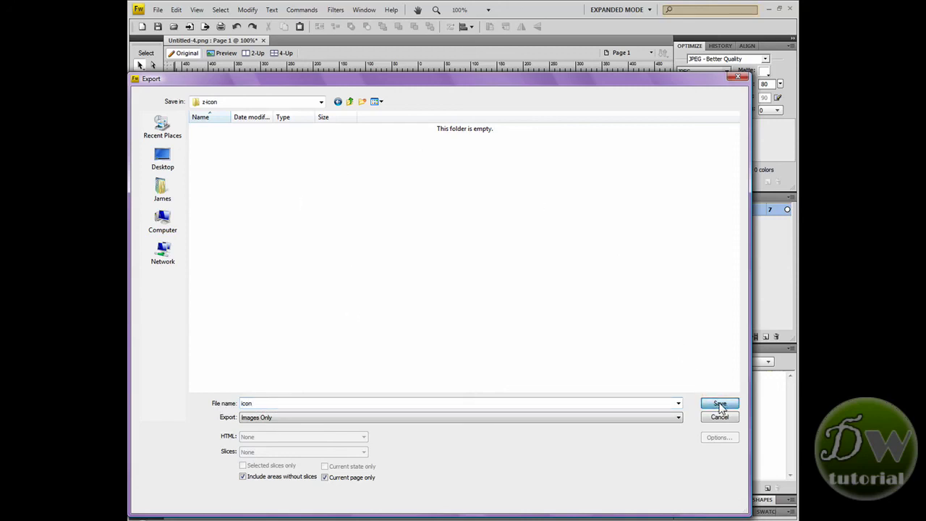